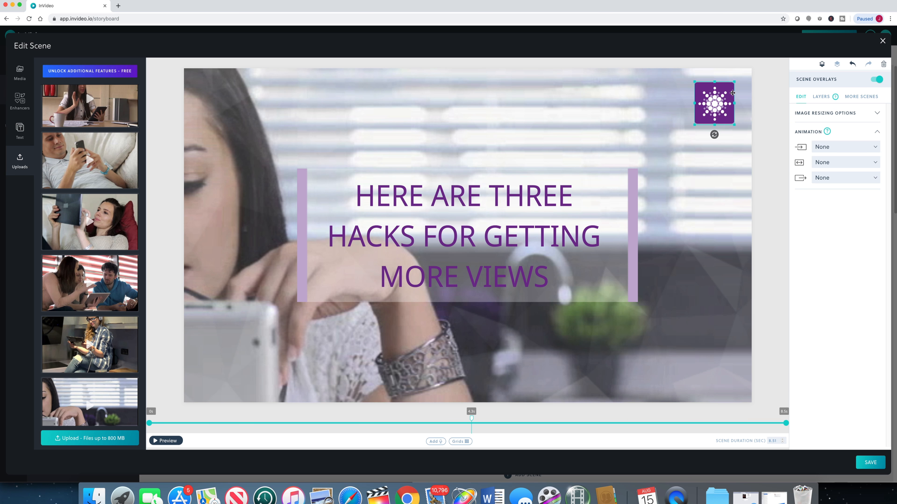
# Step: Unlock the Overlay 1 layer and try its opacity control, leaving the opacity at 100%
pyautogui.click(819, 96)
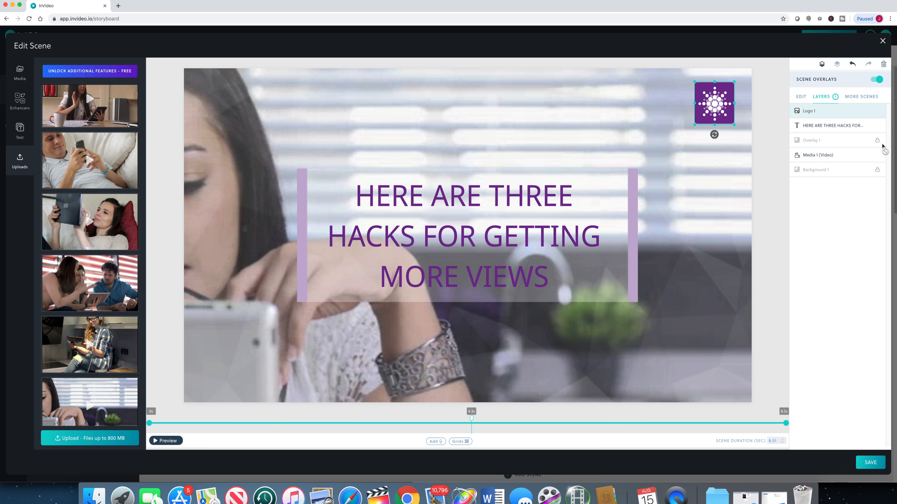
pyautogui.click(878, 142)
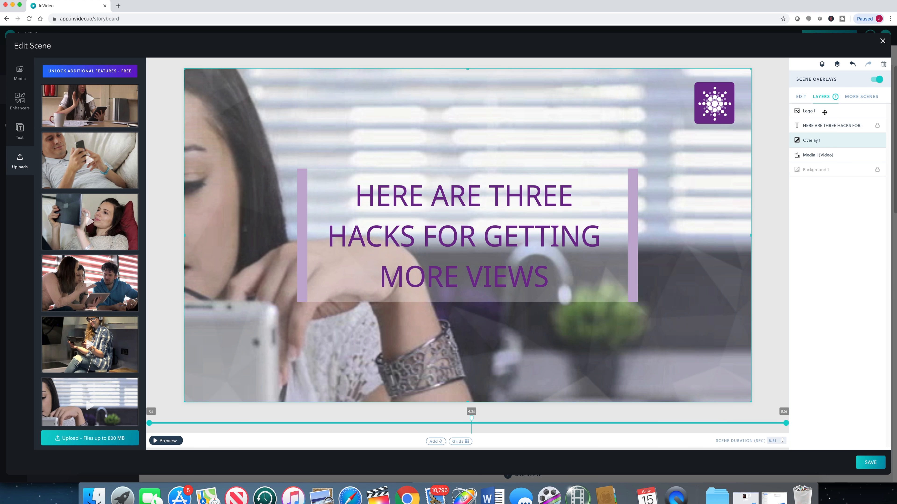
pyautogui.click(800, 97)
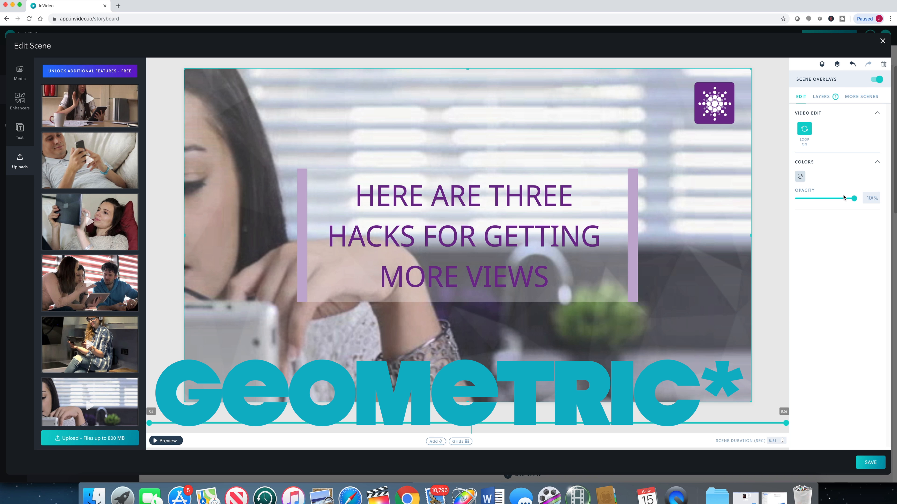
pyautogui.moveTo(854, 198)
pyautogui.mouseDown()
pyautogui.moveTo(798, 199)
pyautogui.moveTo(855, 198)
pyautogui.mouseUp()
# Step: Try Overlay 1 above the headline text layer, return it beneath the text, and preview the scene
pyautogui.click(827, 95)
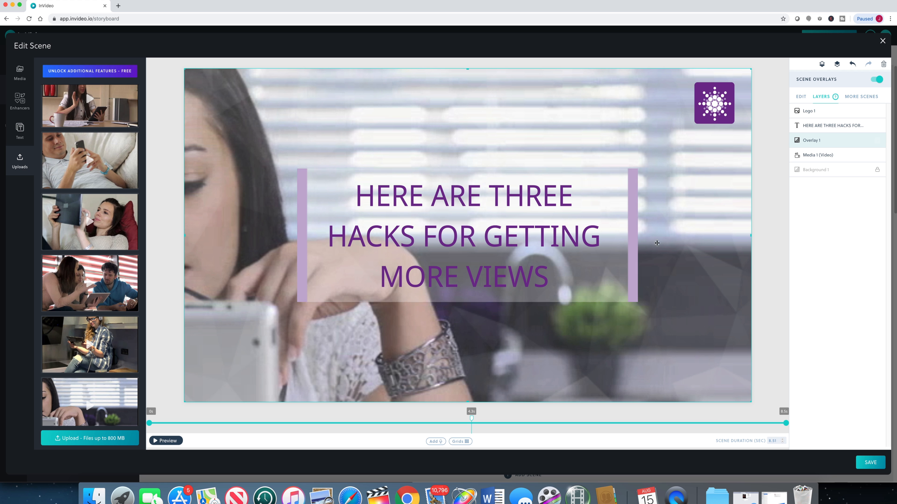
pyautogui.moveTo(833, 139); pyautogui.dragTo(830, 124)
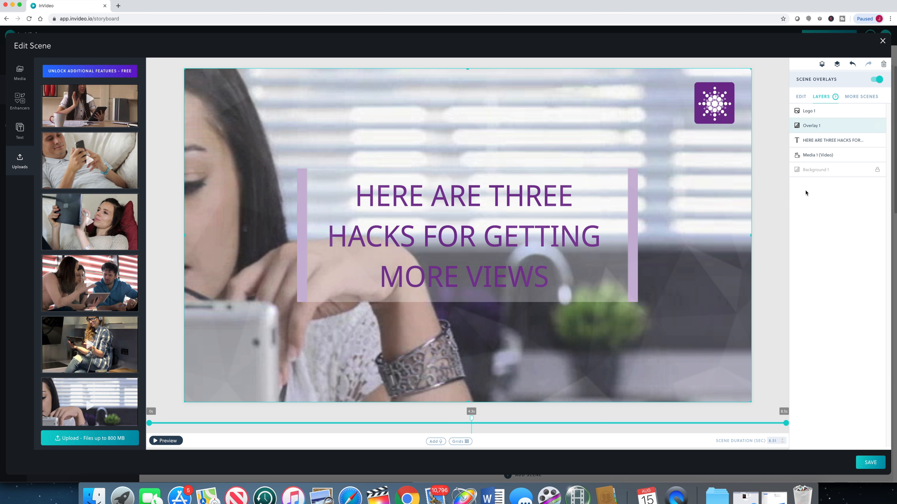
pyautogui.moveTo(825, 140); pyautogui.dragTo(828, 161)
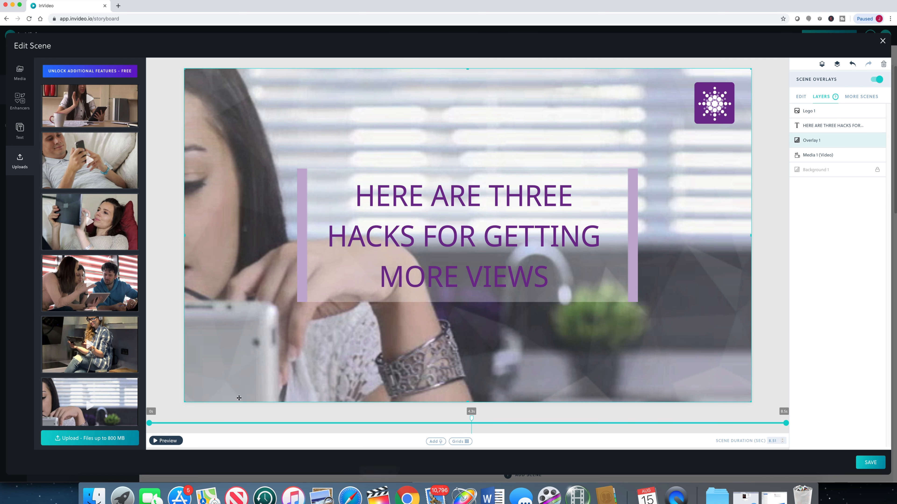
pyautogui.click(161, 441)
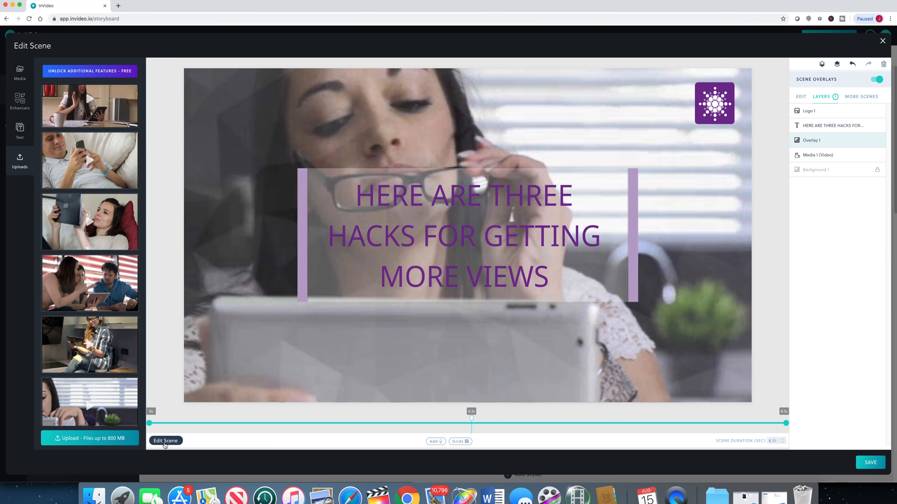
pyautogui.click(165, 444)
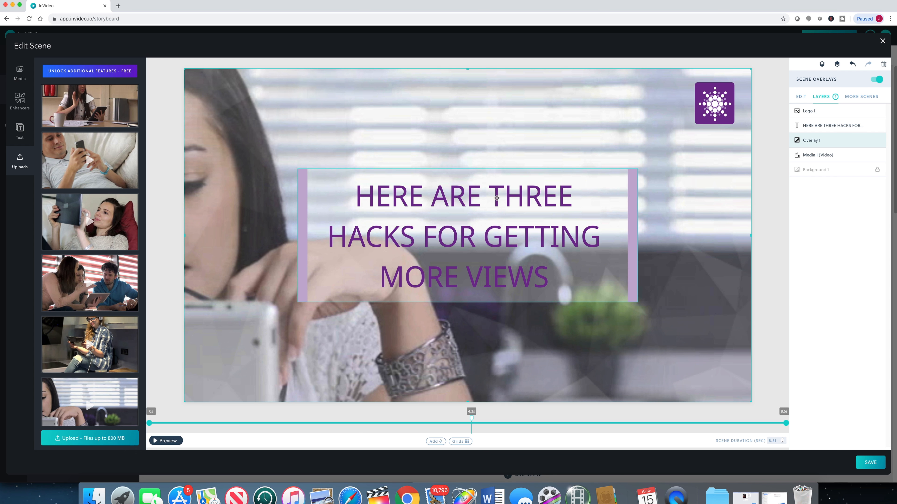
# Step: Change the headline text's primary font to LeagueSpartan
pyautogui.click(485, 206)
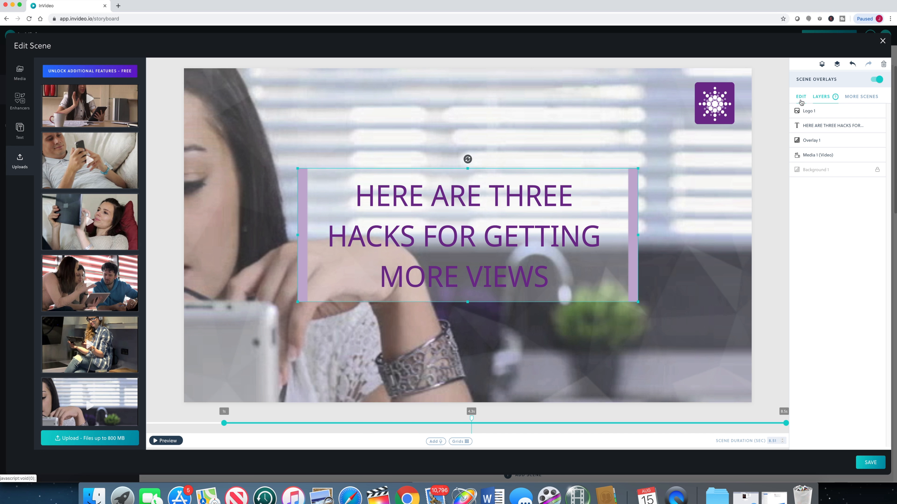
pyautogui.click(801, 97)
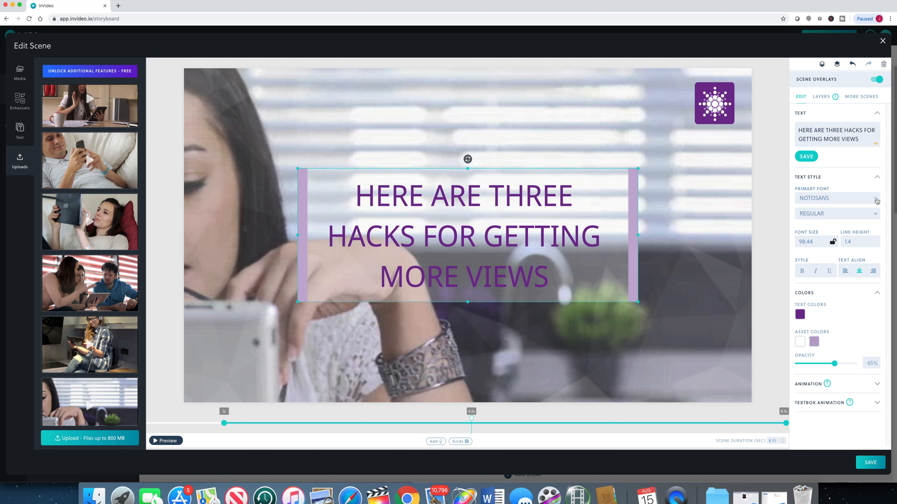
pyautogui.click(876, 199)
pyautogui.moveTo(876, 220); pyautogui.dragTo(876, 284)
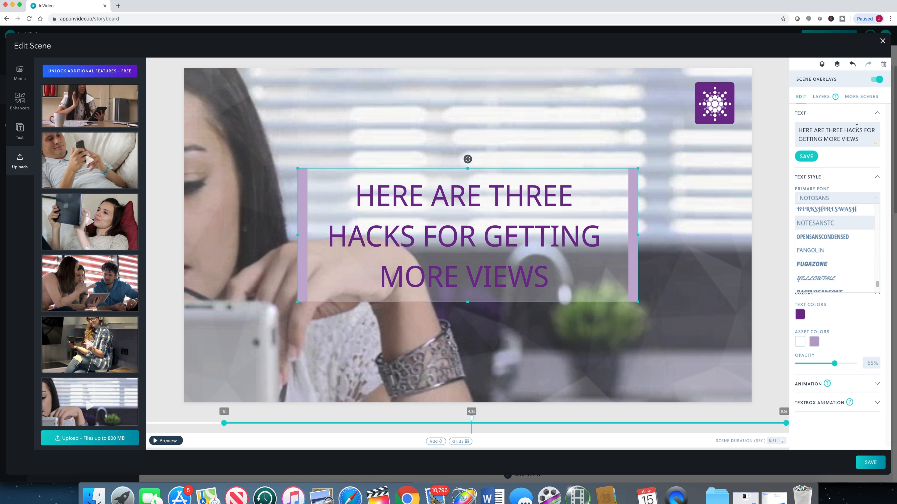
pyautogui.click(814, 198)
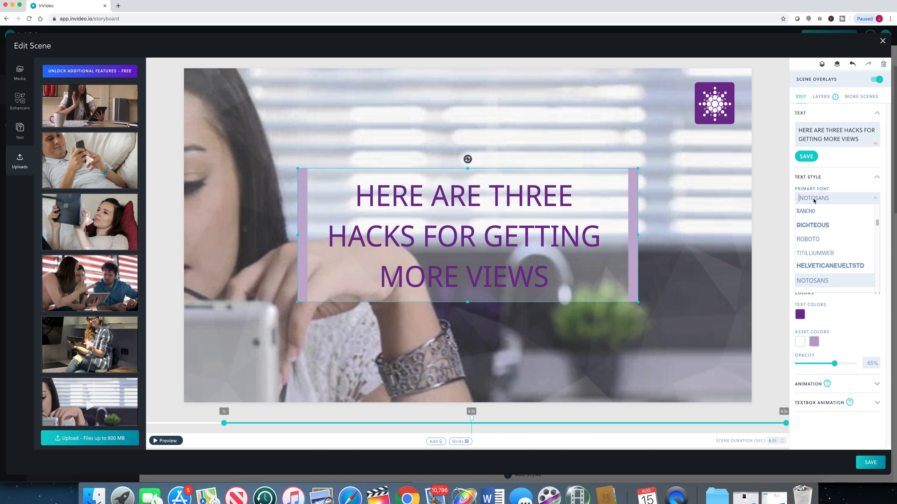
pyautogui.write('LEA')
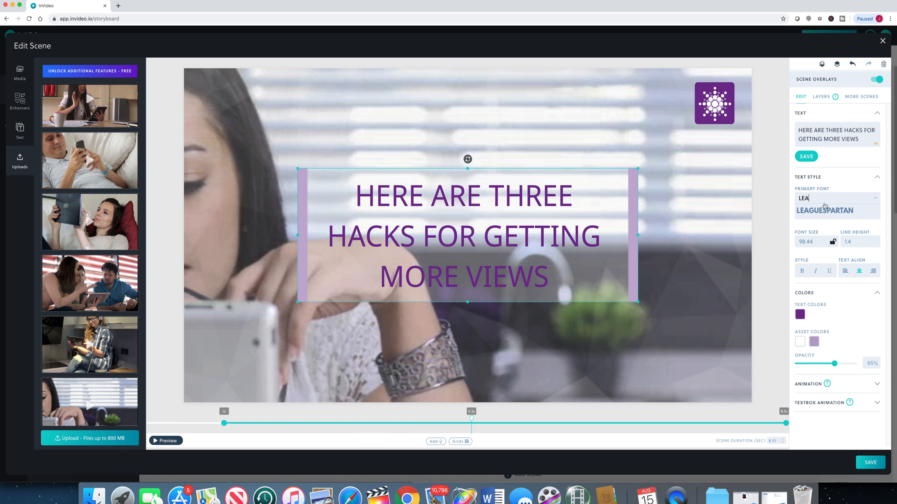
pyautogui.click(832, 211)
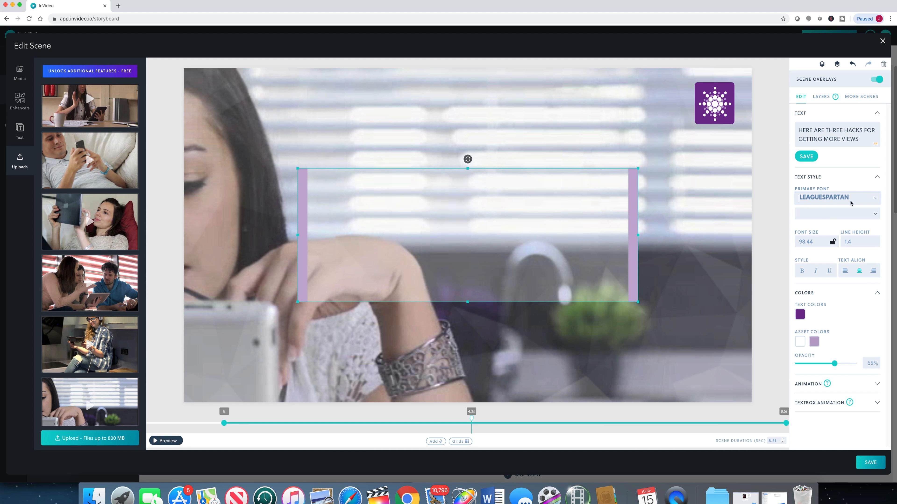
pyautogui.click(874, 200)
pyautogui.scroll(-8, 815, 283)
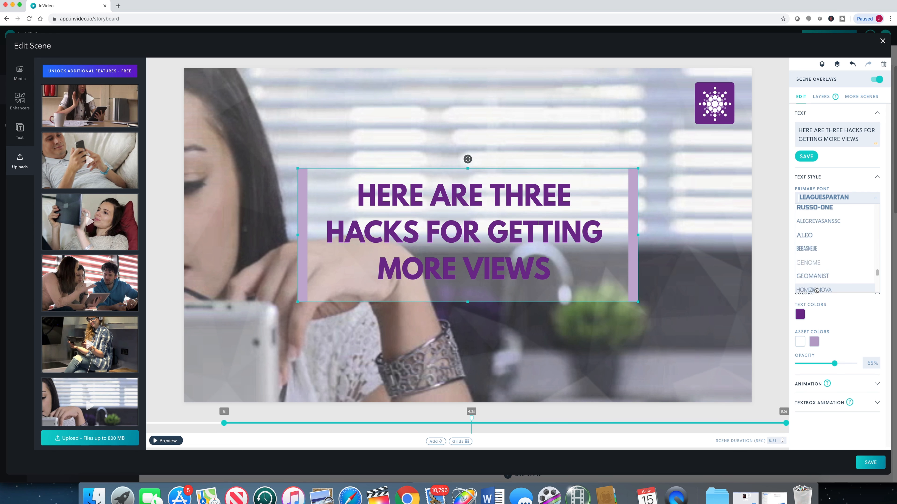
pyautogui.scroll(-5, 860, 270)
pyautogui.moveTo(879, 291); pyautogui.dragTo(873, 205)
pyautogui.click(873, 178)
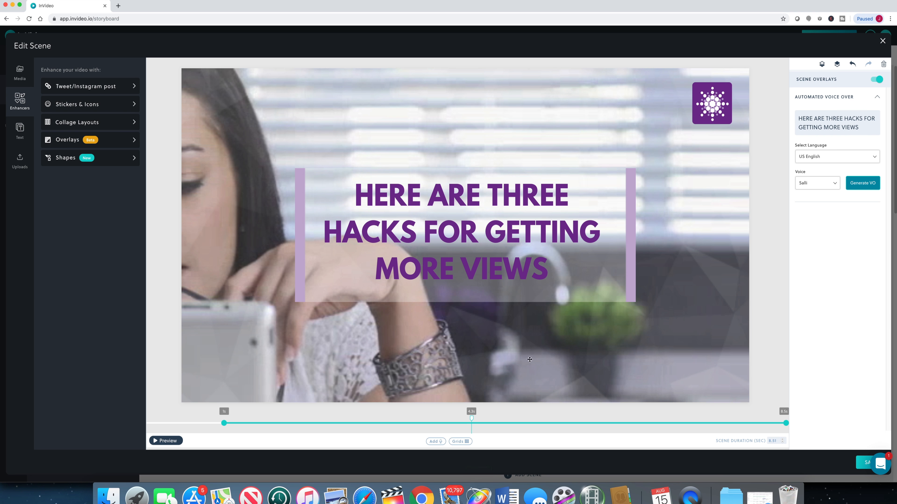
# Step: Sample the available voices and generate an automated US English voice-over of the headline with the Salli voice
pyautogui.click(437, 443)
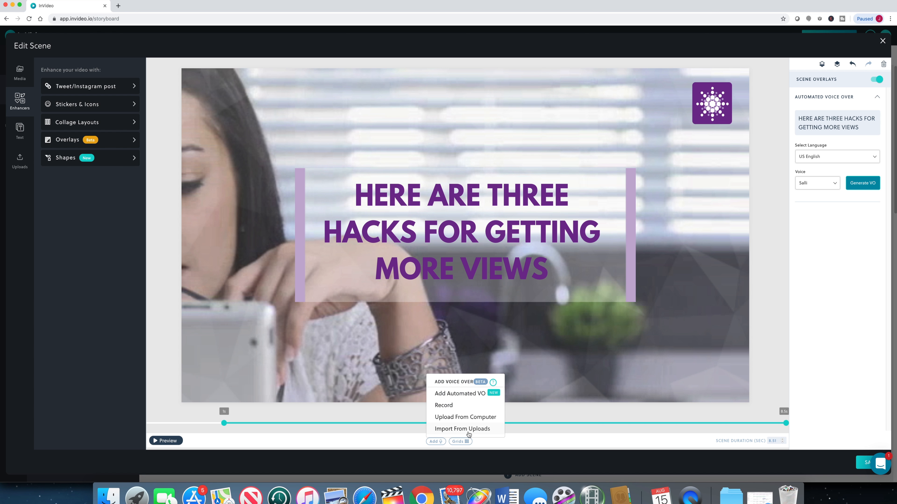
pyautogui.click(471, 395)
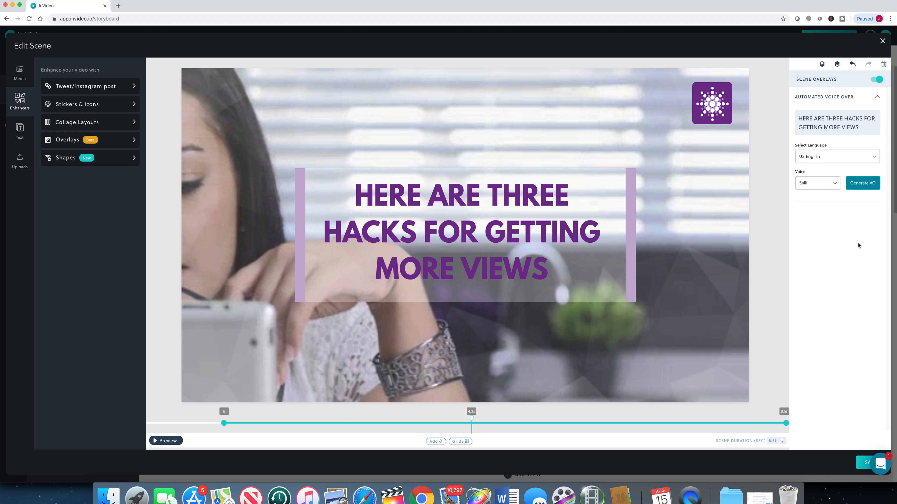
pyautogui.click(828, 185)
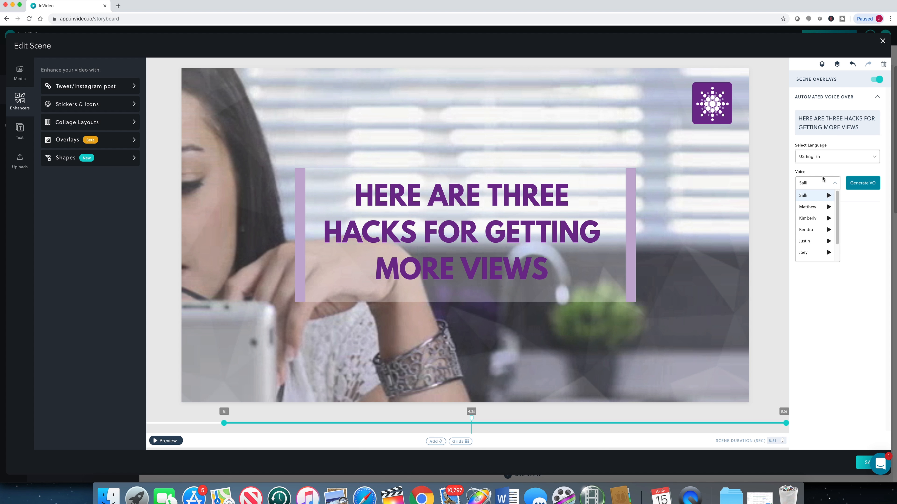
pyautogui.click(829, 195)
pyautogui.click(828, 218)
pyautogui.click(850, 207)
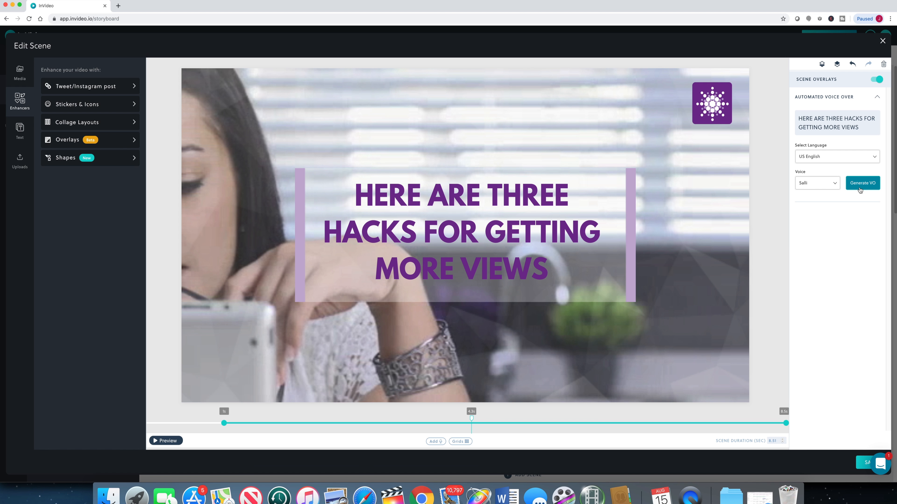
pyautogui.click(860, 190)
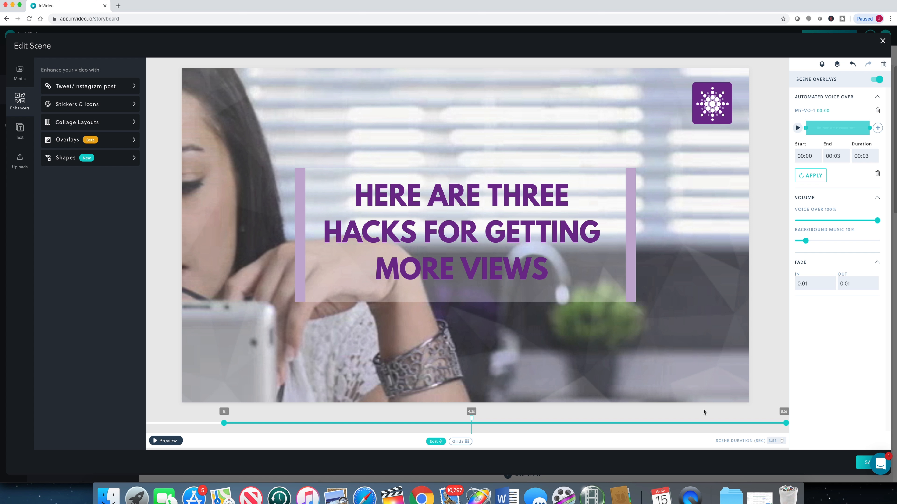
# Step: Set the scene duration to about 4.5 seconds, accept the change, and preview the scene
pyautogui.moveTo(769, 442); pyautogui.dragTo(784, 435)
pyautogui.write('4')
pyautogui.press('Return')
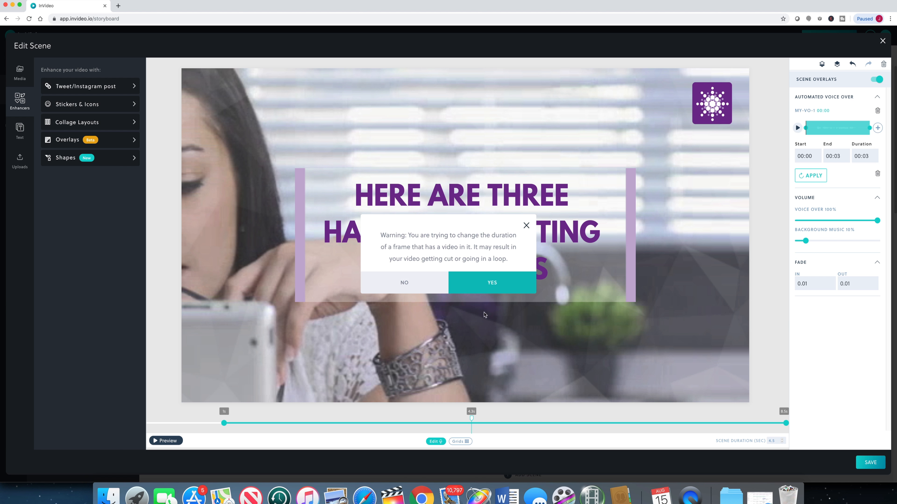
pyautogui.click(494, 284)
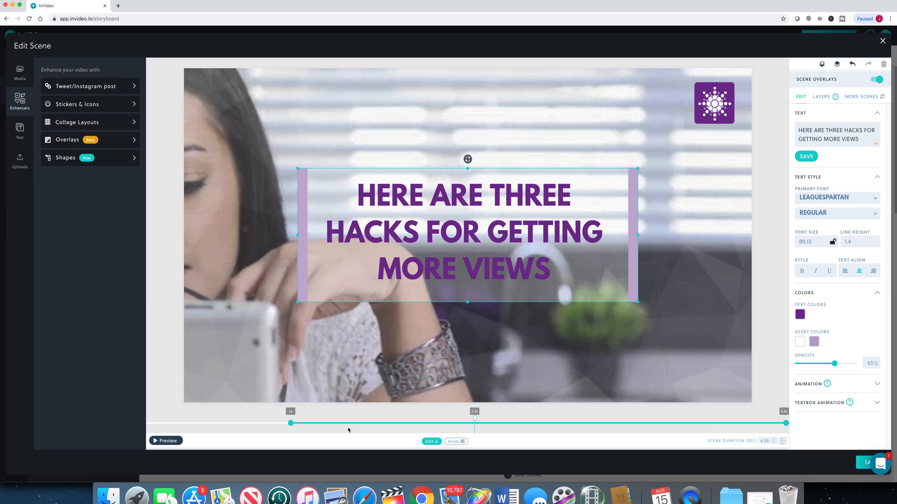
pyautogui.click(176, 443)
# Step: Change the headline text to "HERE ARE THREE HACKS FOR GETTING MORE FACEBOOK VIDEO VIEWS"
pyautogui.click(842, 139)
pyautogui.write('FACEBOOK VIDO')
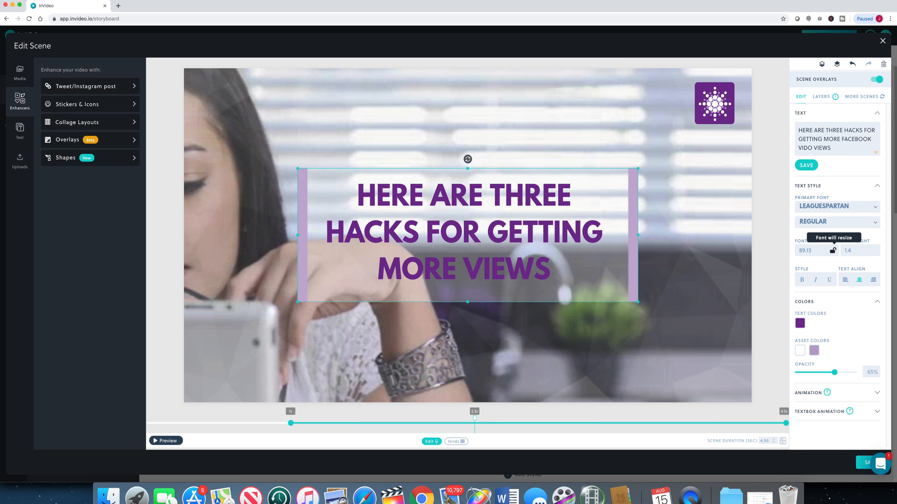
pyautogui.press('BackSpace')
pyautogui.press('BackSpace')
pyautogui.write('EO')
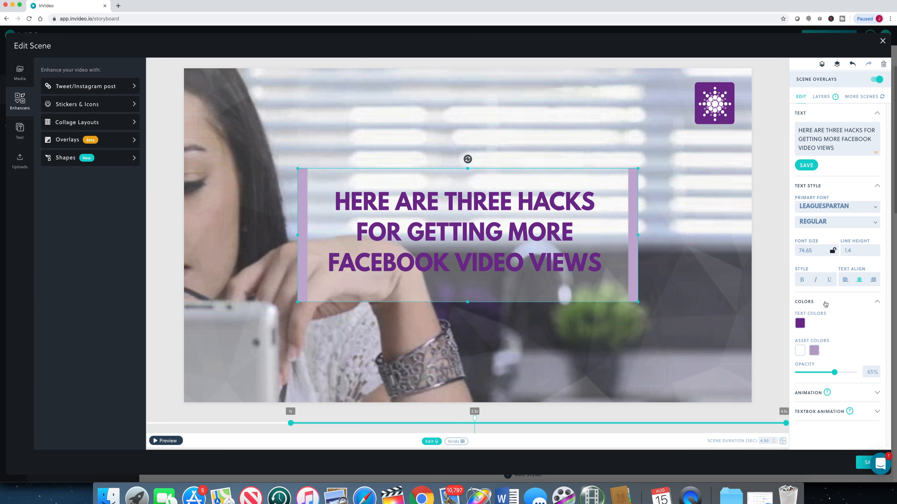
# Step: Set the headline's font size to 100
pyautogui.doubleClick(821, 250)
pyautogui.write('100')
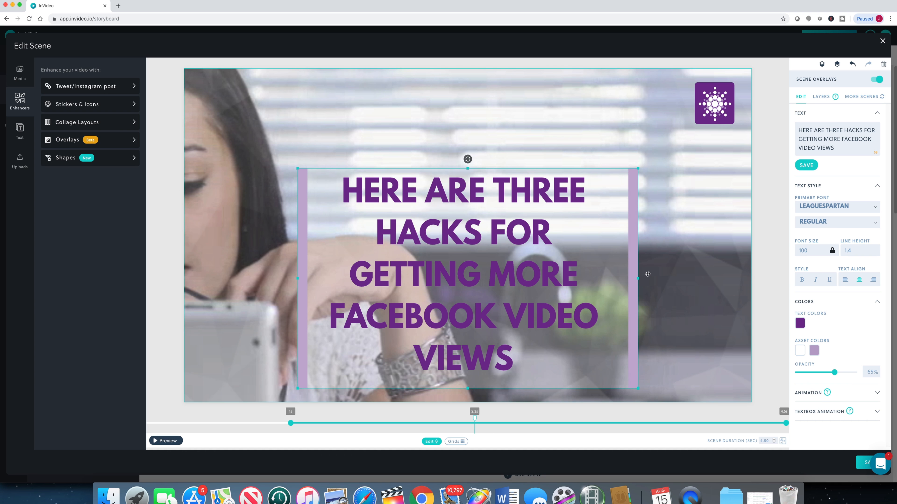
# Step: Widen the headline's text box on both sides to fit three lines, move it near the frame's centre, and preview the scene
pyautogui.moveTo(638, 278); pyautogui.dragTo(724, 268)
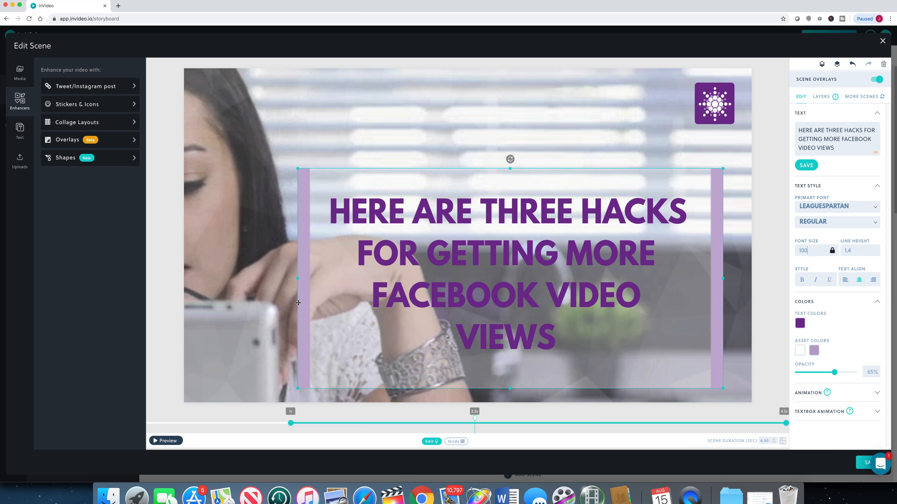
pyautogui.moveTo(297, 280); pyautogui.dragTo(257, 280)
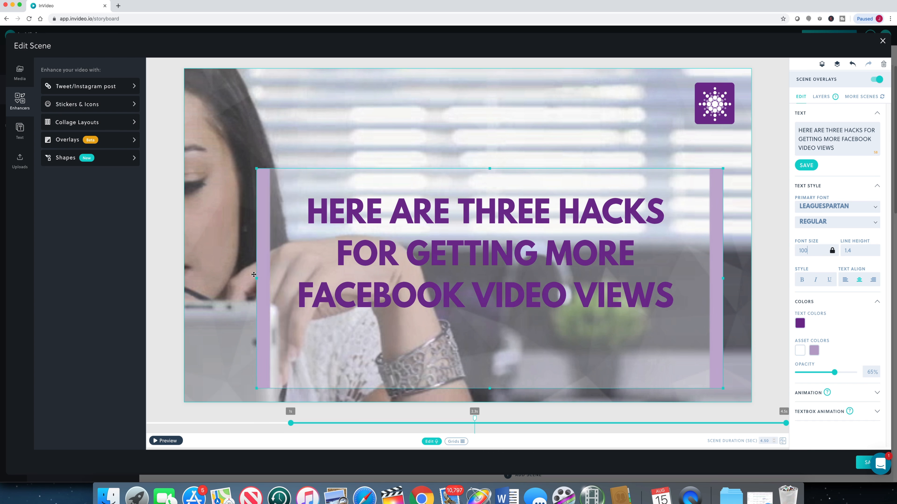
pyautogui.moveTo(480, 258); pyautogui.dragTo(460, 242)
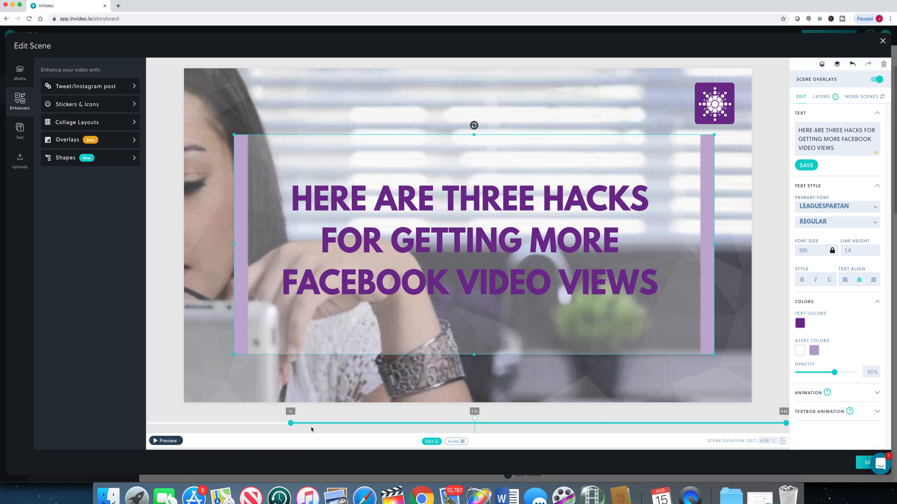
pyautogui.click(173, 444)
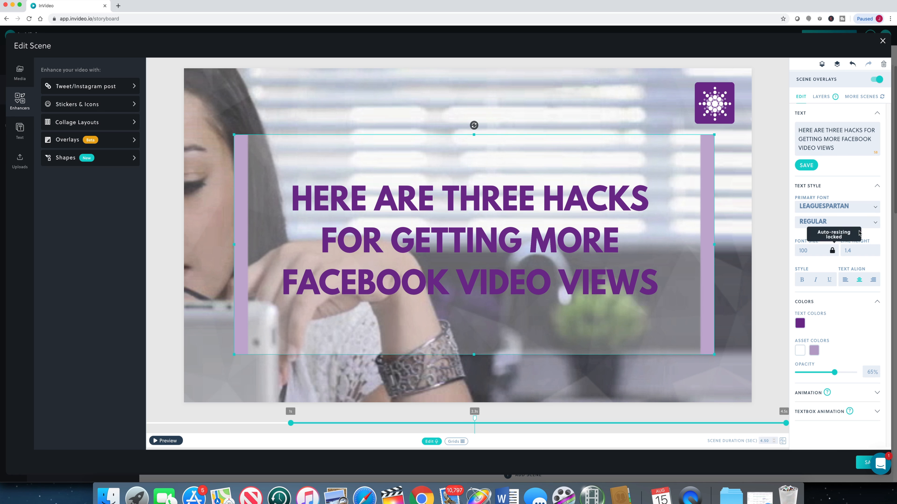
# Step: Remove the existing voice-over and generate one from the revised headline in US English with the Salli voice
pyautogui.click(432, 442)
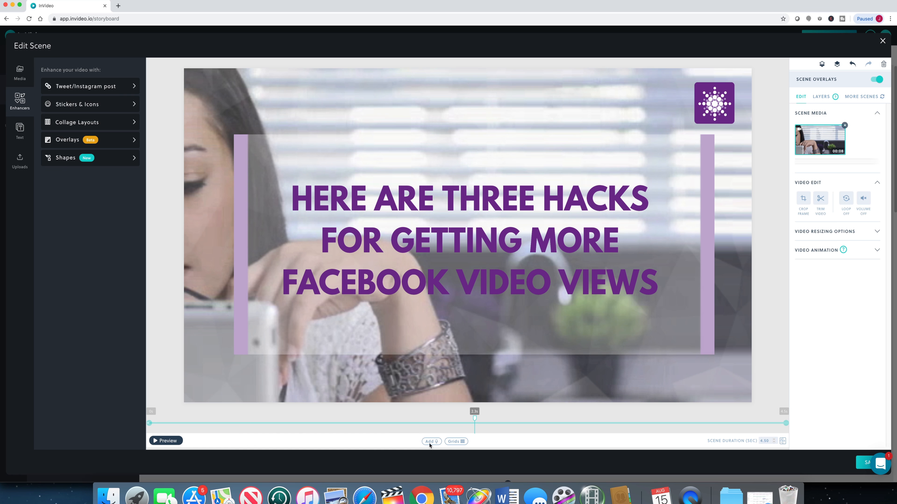
pyautogui.click(431, 441)
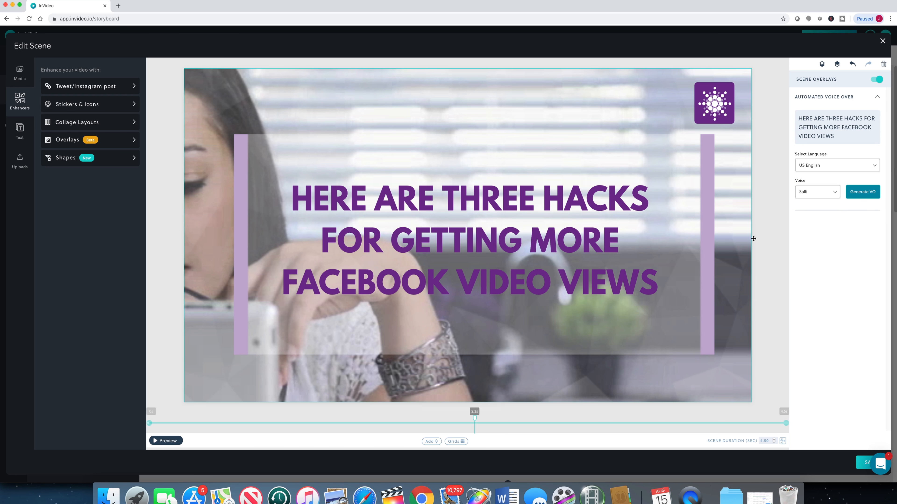
pyautogui.click(870, 196)
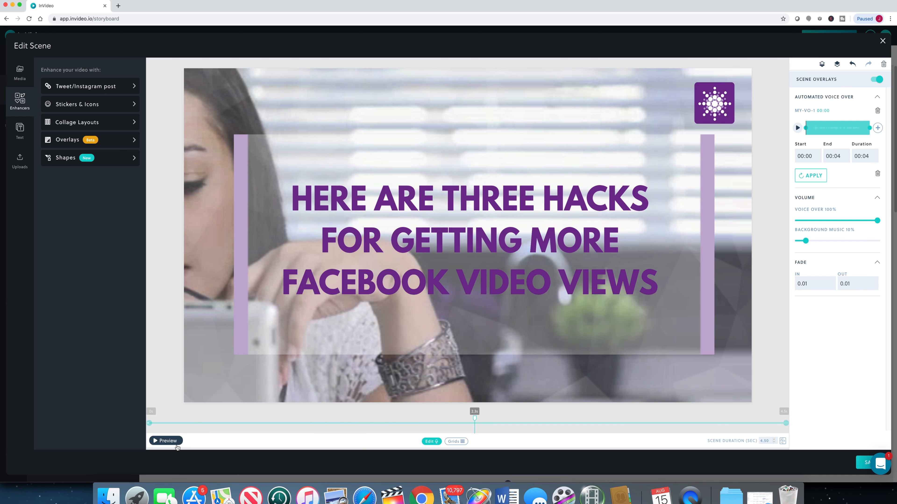
# Step: Preview the scene with its voice-over and set the scene duration to about 5.5 seconds
pyautogui.click(177, 446)
pyautogui.write('5')
pyautogui.press('Return')
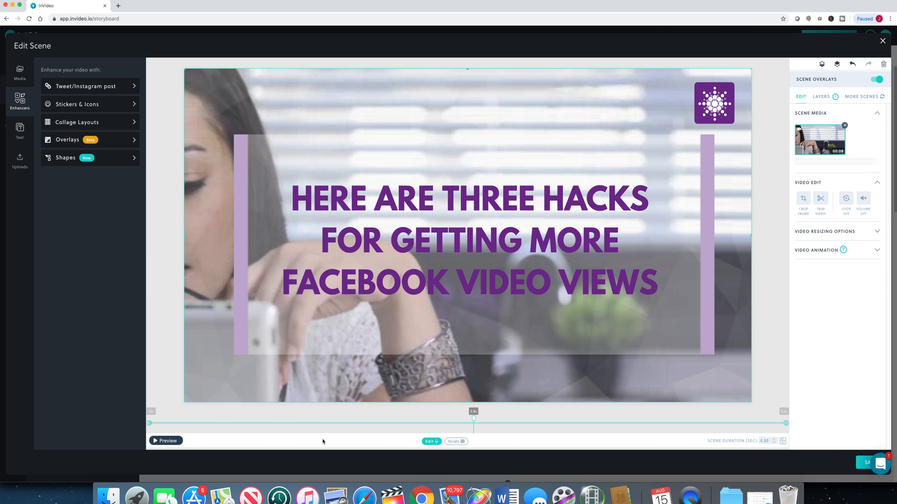
# Step: Preview the headline scene, close it, and open the "LONGER IS BETTER." scene for editing
pyautogui.click(168, 442)
pyautogui.click(882, 41)
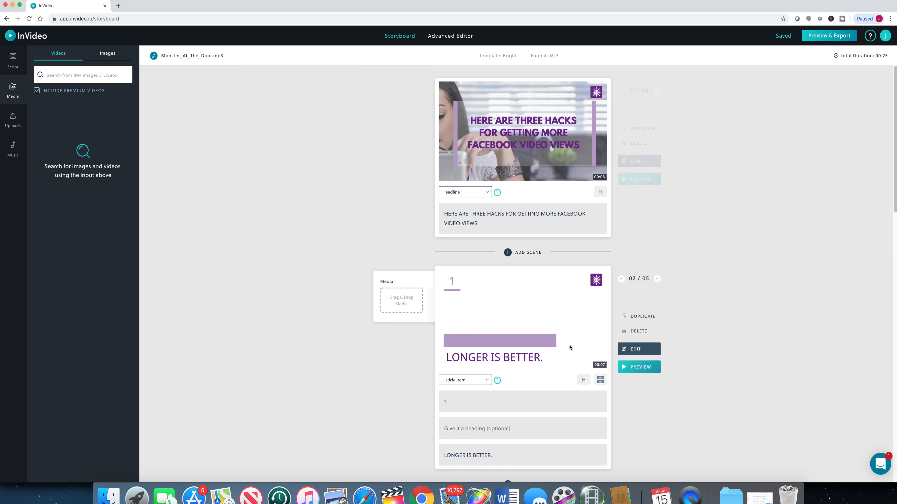
pyautogui.click(643, 352)
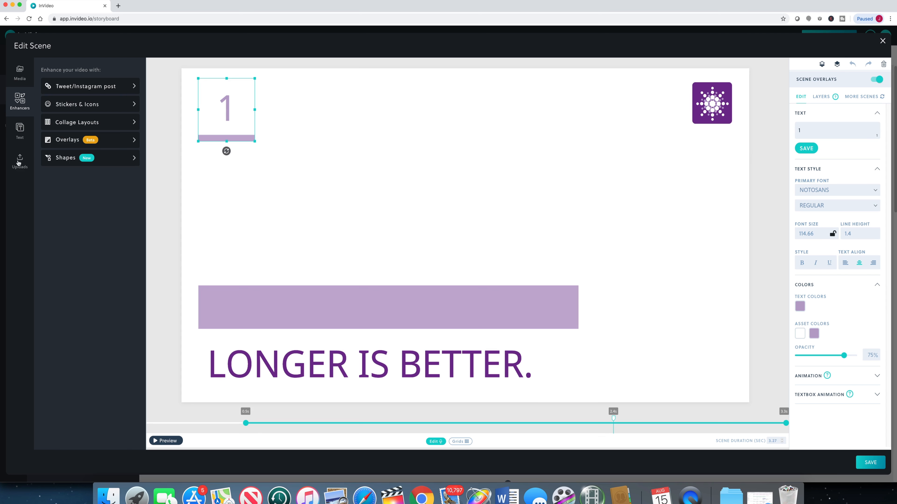
# Step: Add the uploaded clip of the woman holding a tablet against a red cushion to the scene, muting the clip to keep the voice-over
pyautogui.click(19, 160)
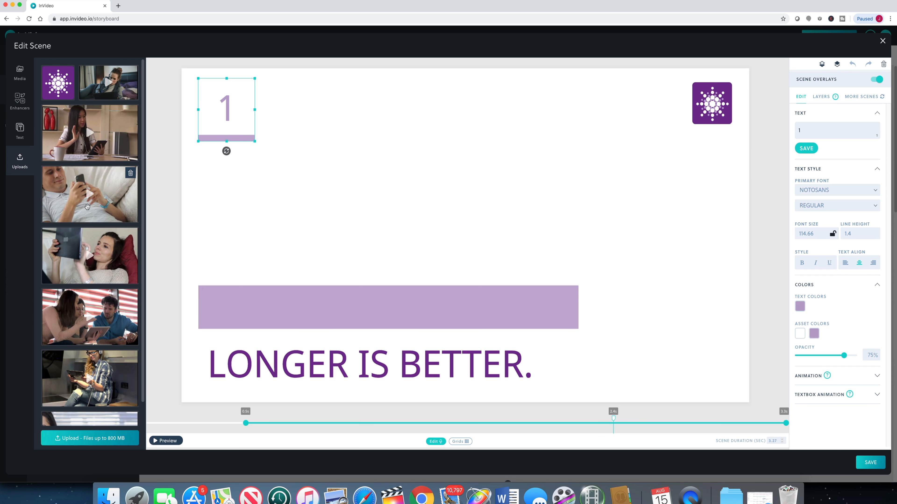
pyautogui.scroll(-2, 71, 202)
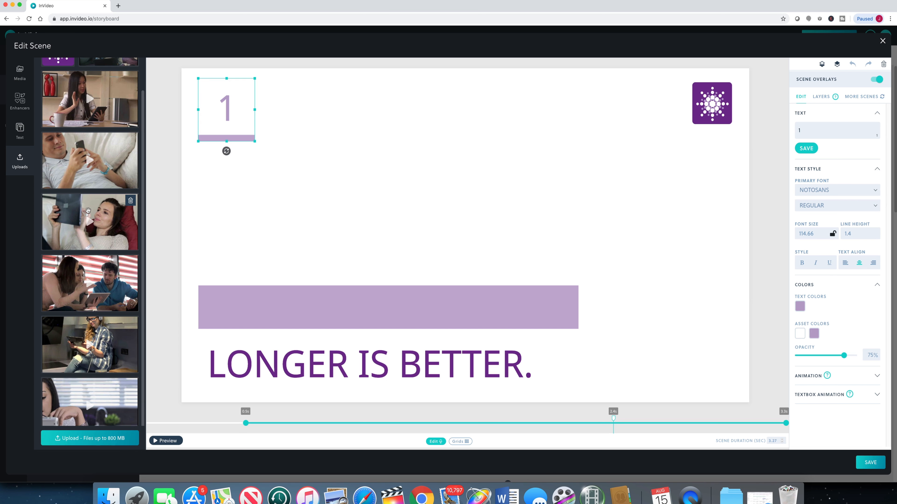
pyautogui.scroll(2, 88, 211)
pyautogui.moveTo(72, 250); pyautogui.dragTo(406, 212)
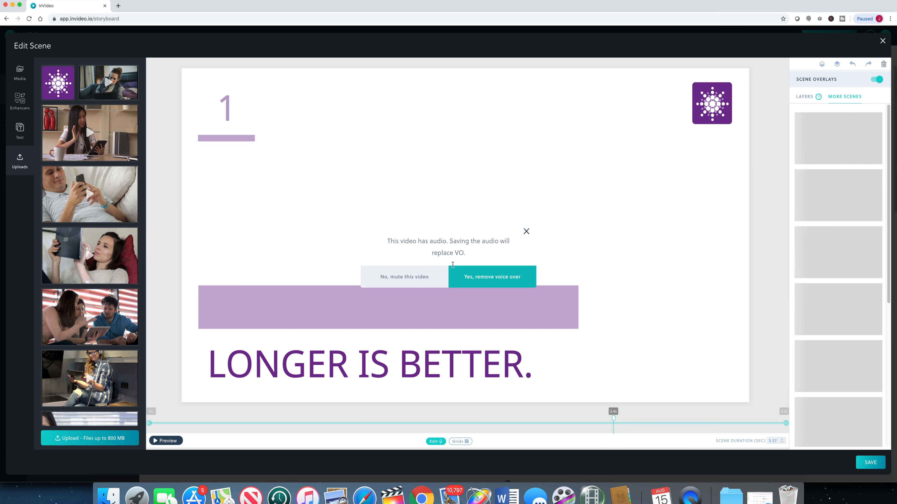
pyautogui.click(426, 282)
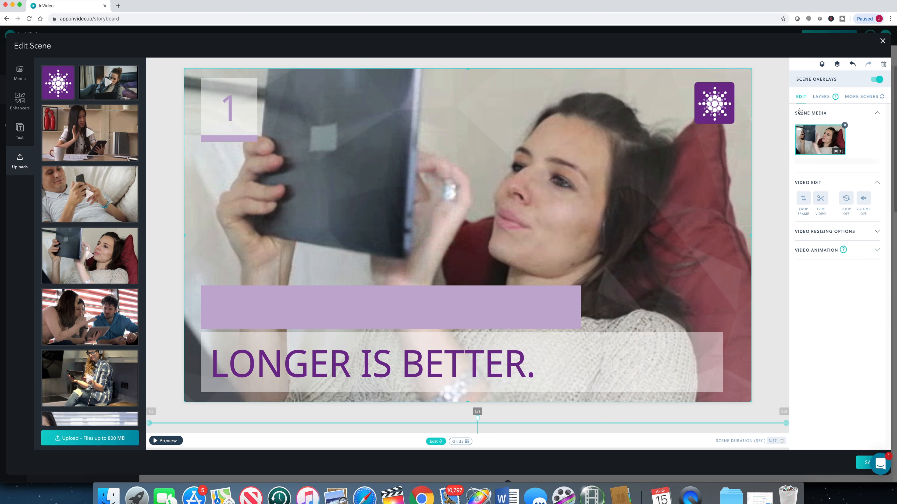
# Step: Preview the "LONGER IS BETTER." scene and set its duration to 5.5 seconds
pyautogui.click(822, 97)
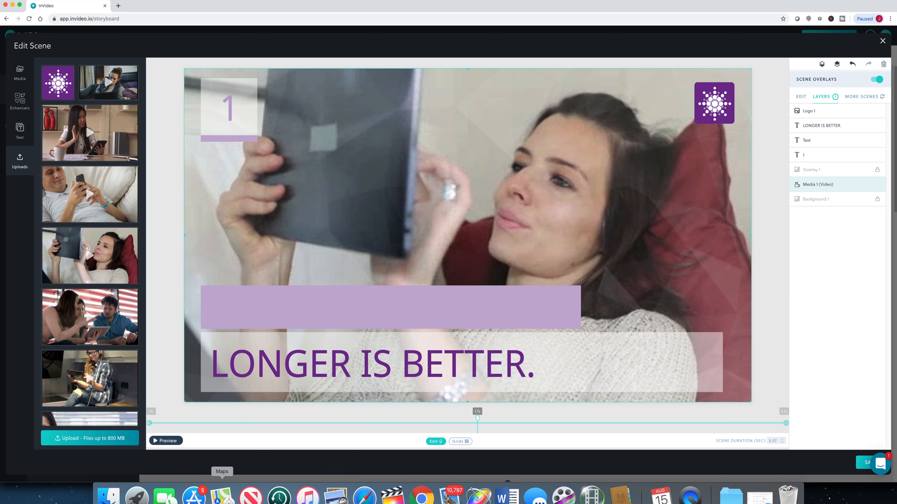
pyautogui.click(172, 444)
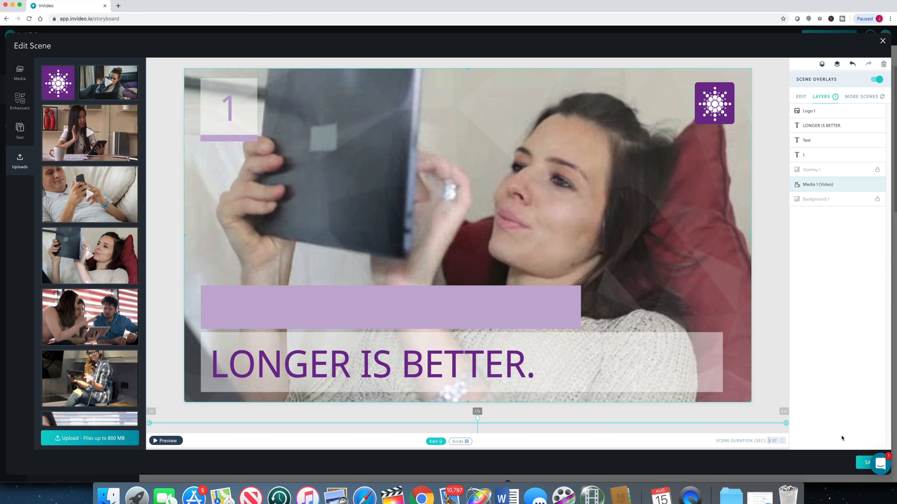
pyautogui.press('Return')
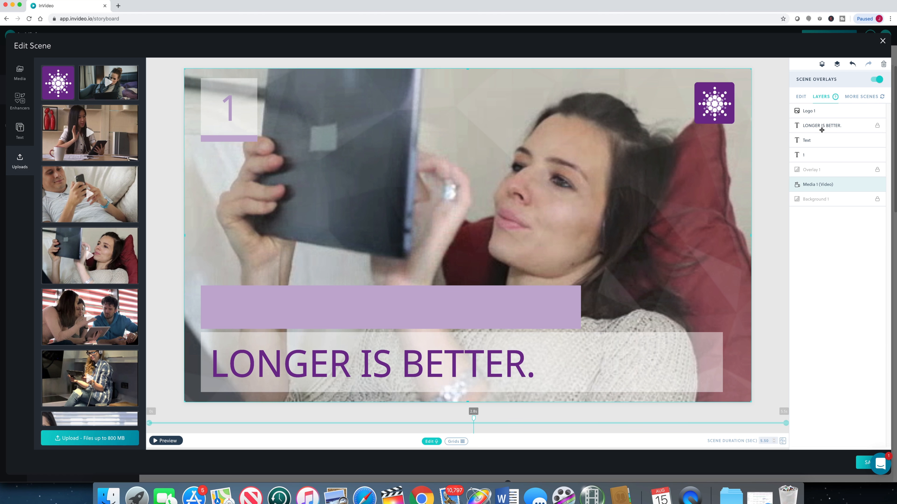
# Step: Change the primary font of the "LONGER IS BETTER." text to LeagueSpartan
pyautogui.click(819, 127)
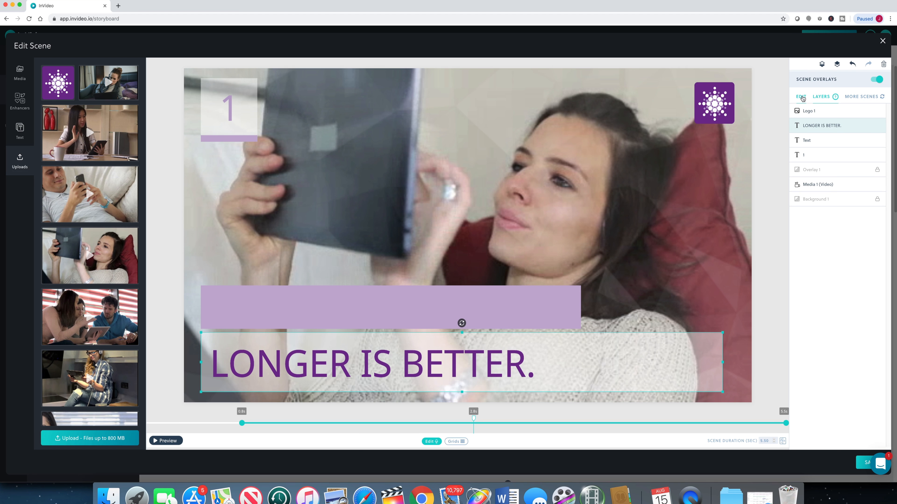
pyautogui.click(802, 98)
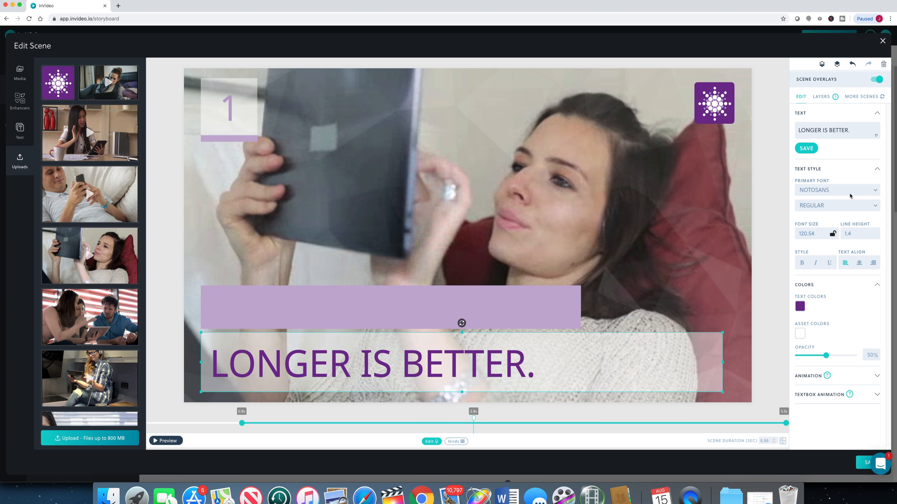
pyautogui.click(834, 191)
pyautogui.write('LEA')
pyautogui.click(832, 201)
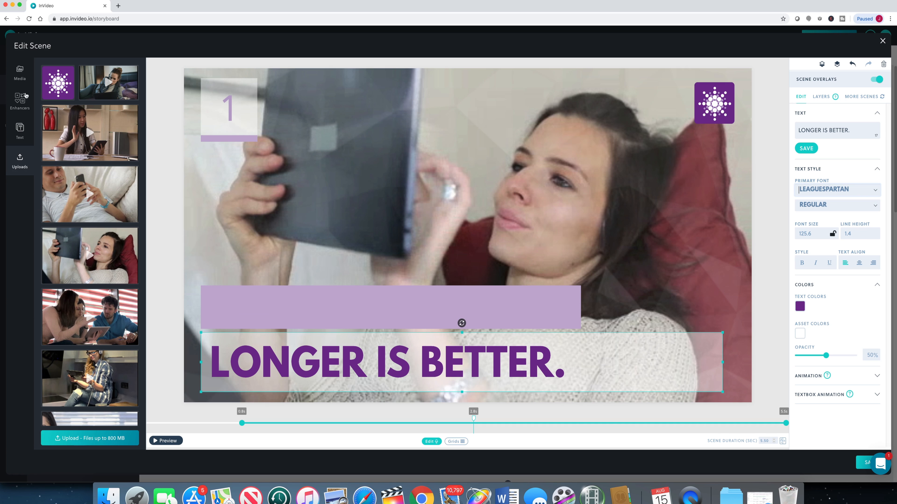
# Step: Browse the Emojis and Corporate categories in the stickers and icons collection
pyautogui.click(20, 100)
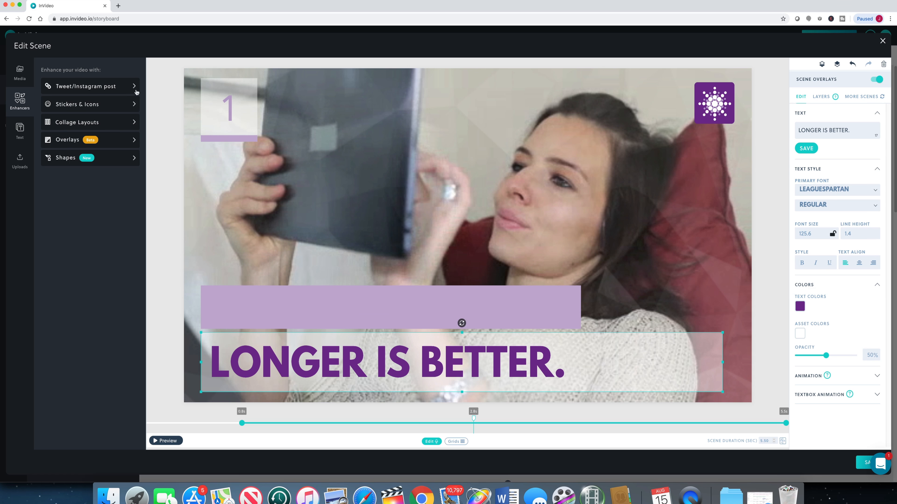
pyautogui.click(134, 103)
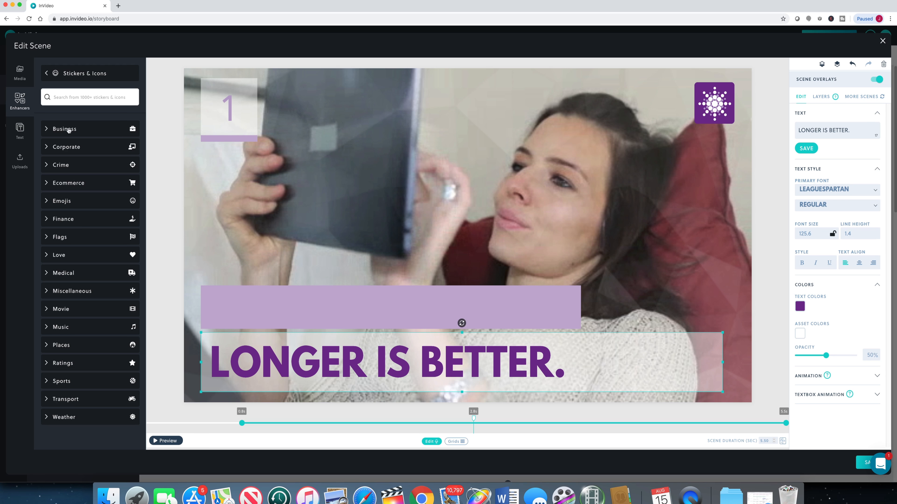
pyautogui.click(46, 201)
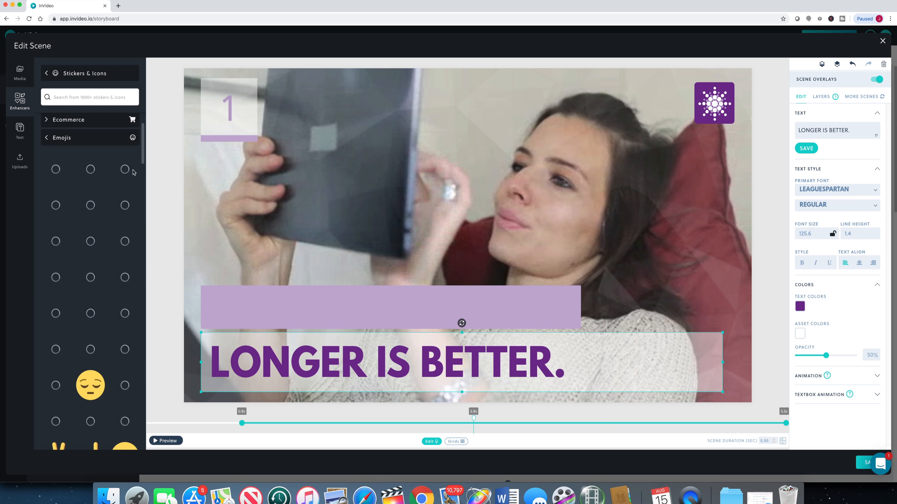
pyautogui.scroll(-15, 136, 210)
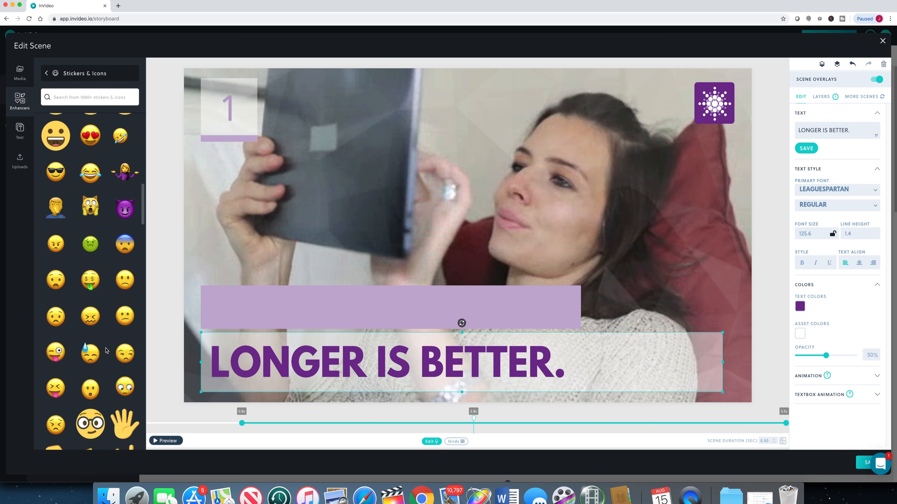
pyautogui.scroll(15, 106, 350)
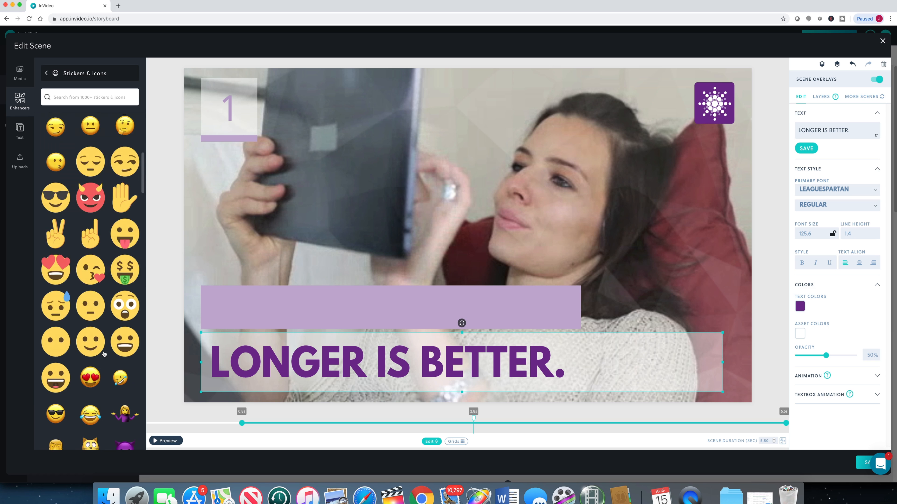
pyautogui.click(46, 201)
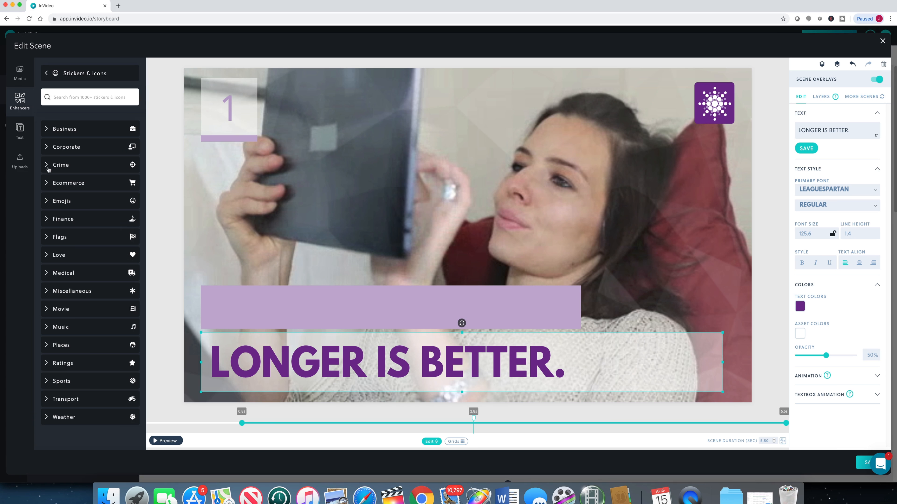
pyautogui.click(47, 149)
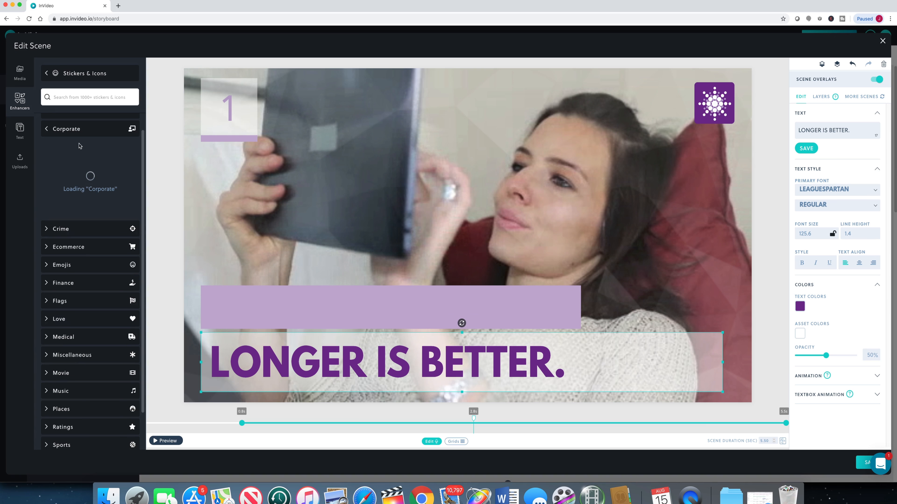
pyautogui.scroll(-7, 103, 215)
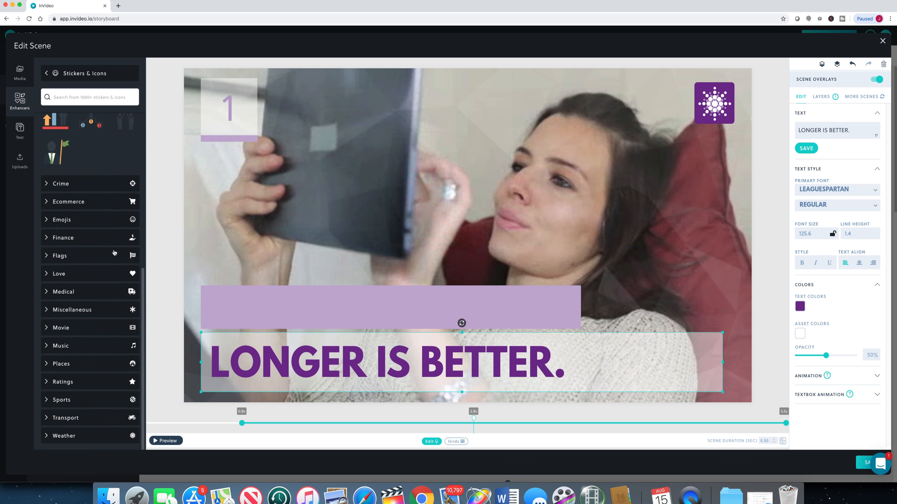
pyautogui.scroll(8, 115, 253)
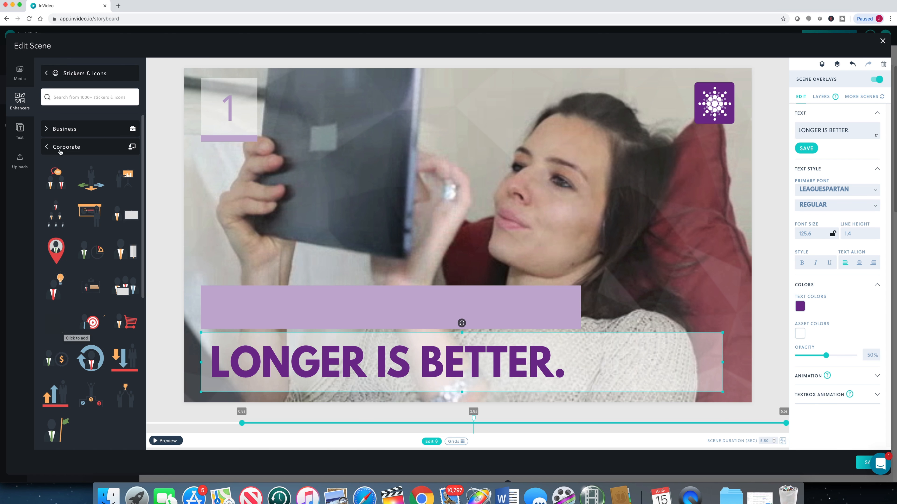
pyautogui.click(47, 74)
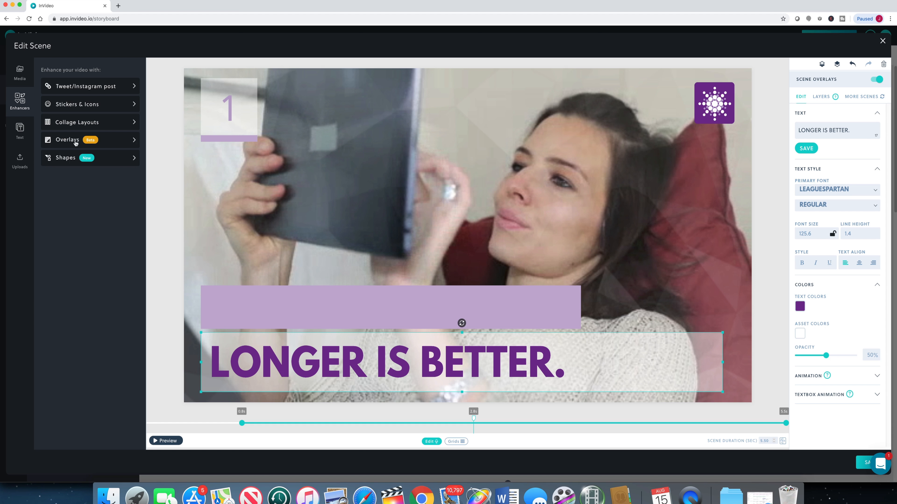
# Step: Look through the Confetti overlays, and add a teal-and-pink Light leaks overlay to the scene
pyautogui.click(91, 141)
pyautogui.click(87, 122)
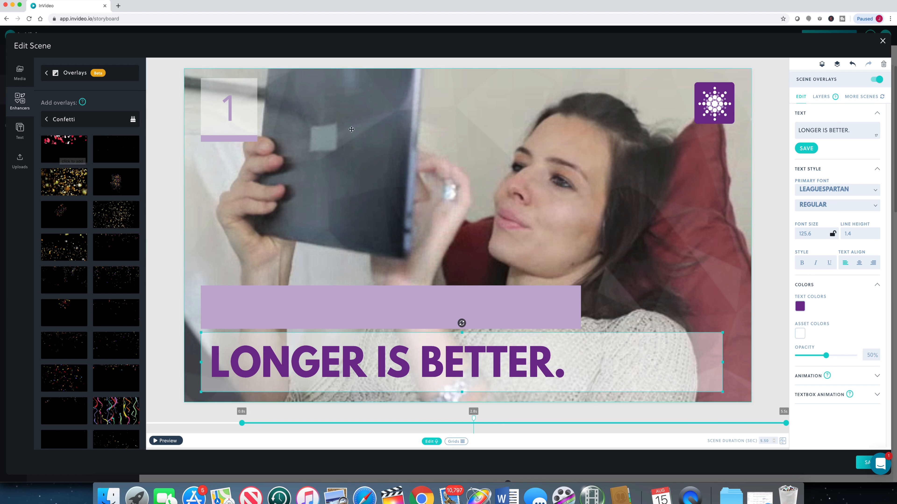
pyautogui.click(48, 120)
pyautogui.click(53, 193)
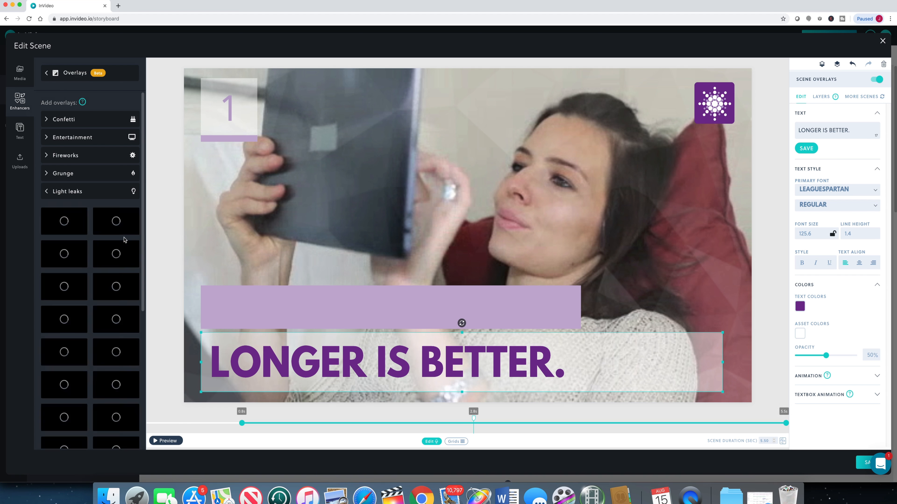
pyautogui.scroll(-4, 52, 228)
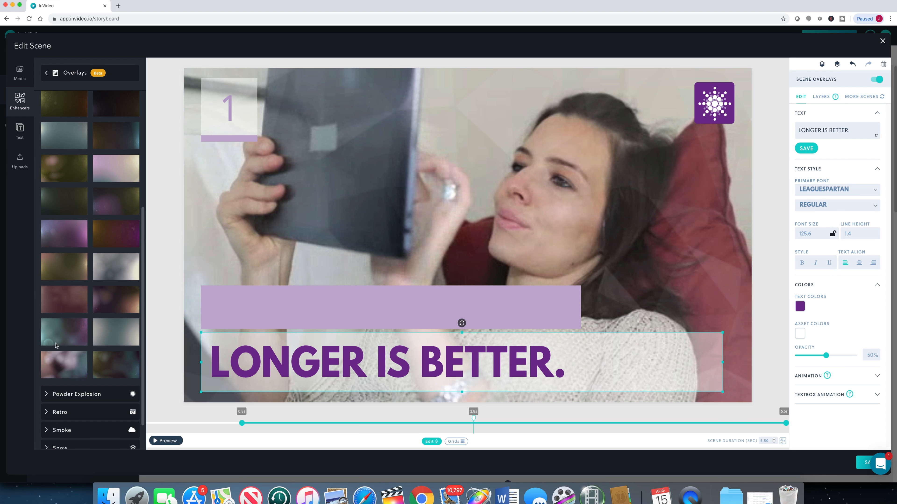
pyautogui.click(64, 333)
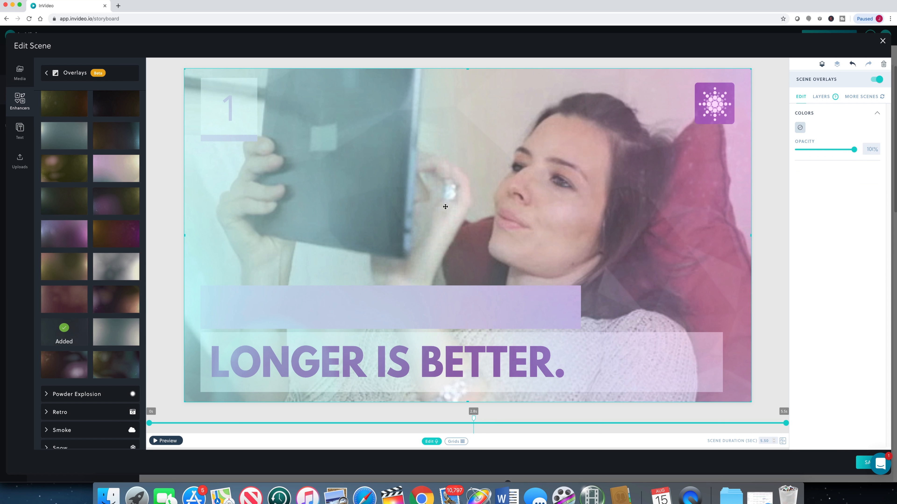
# Step: Reorder the layers so the logo and all text layers sit above the light leak overlay, then preview and close the scene
pyautogui.click(827, 98)
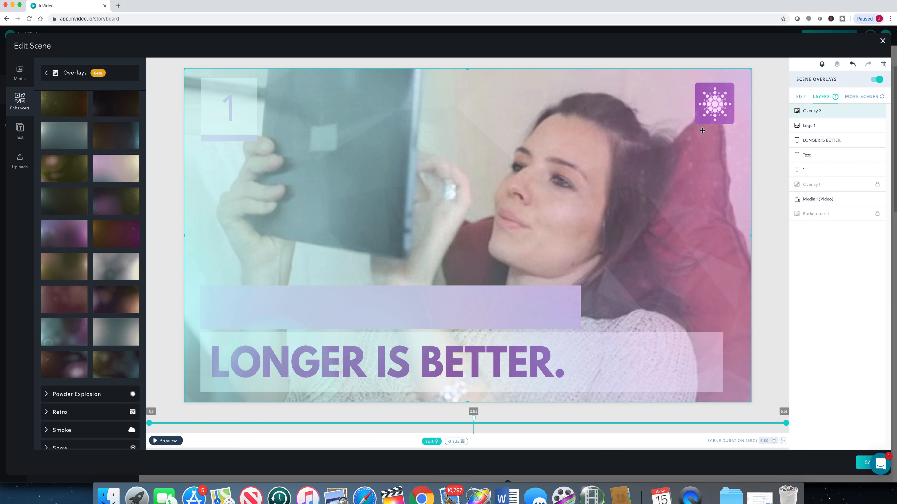
pyautogui.moveTo(811, 128); pyautogui.dragTo(809, 112)
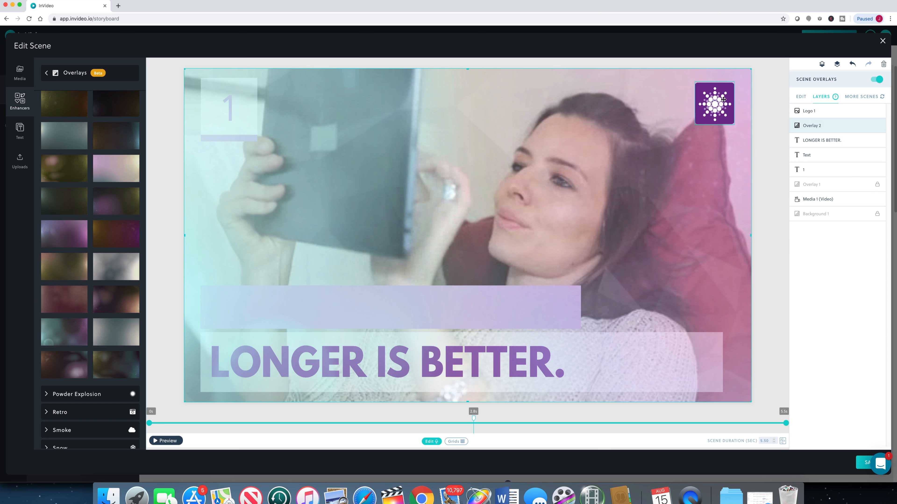
pyautogui.moveTo(837, 142); pyautogui.dragTo(839, 125)
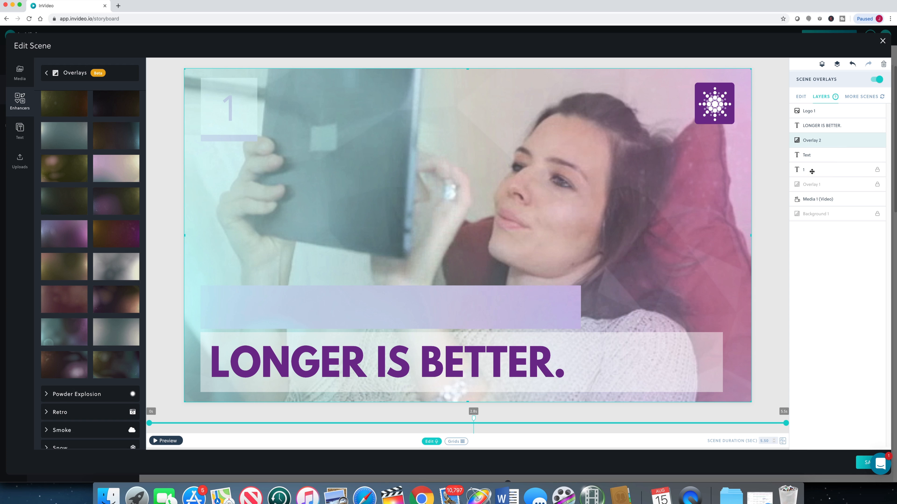
pyautogui.moveTo(811, 172); pyautogui.dragTo(812, 143)
pyautogui.moveTo(814, 157); pyautogui.dragTo(816, 168)
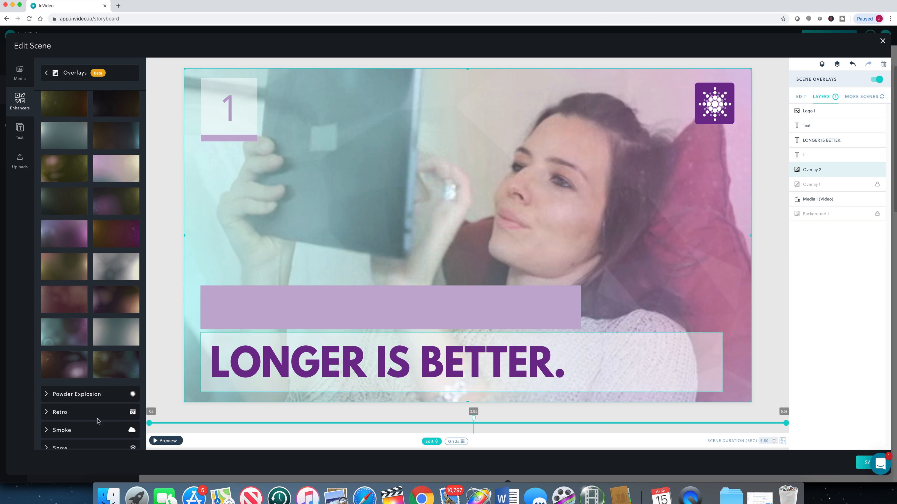
pyautogui.click(167, 442)
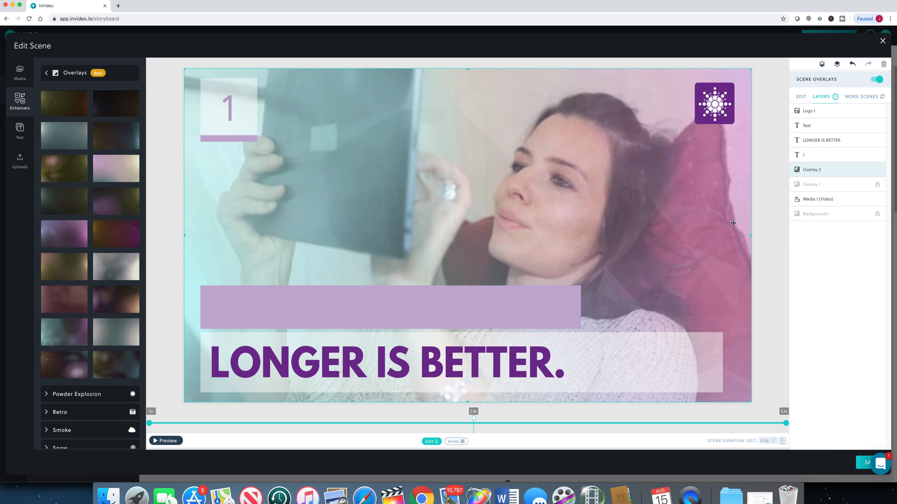
pyautogui.click(883, 41)
# Step: Open the "ENCOURAGE INTERACTION" scene for editing, open the font choice for its body text, and preview the scene
pyautogui.scroll(-4, 381, 374)
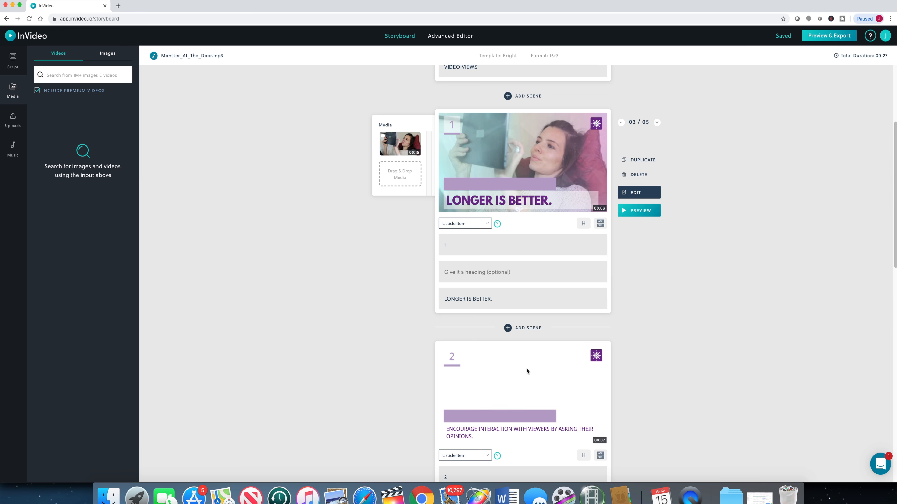
pyautogui.scroll(-10, 628, 318)
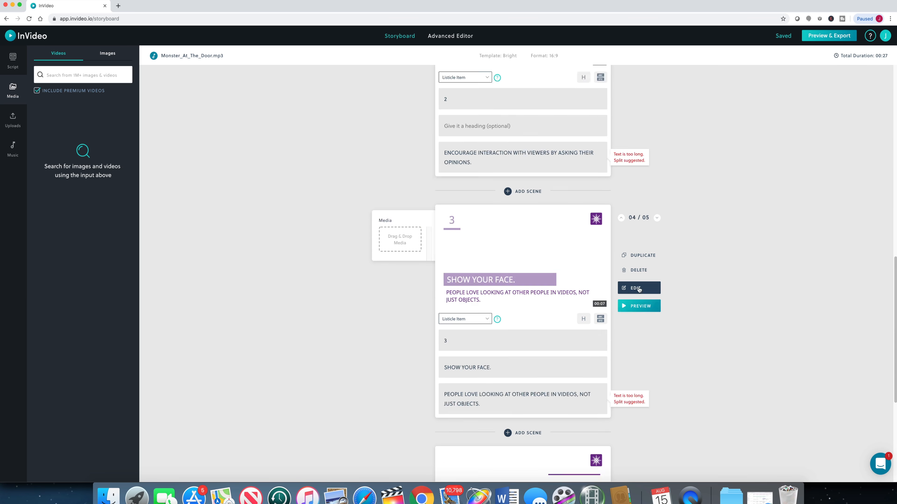
pyautogui.click(639, 288)
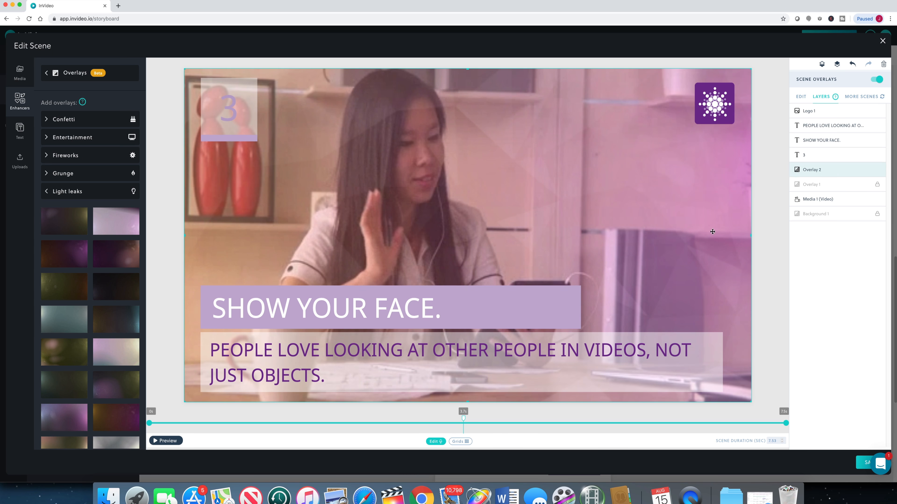
pyautogui.click(712, 232)
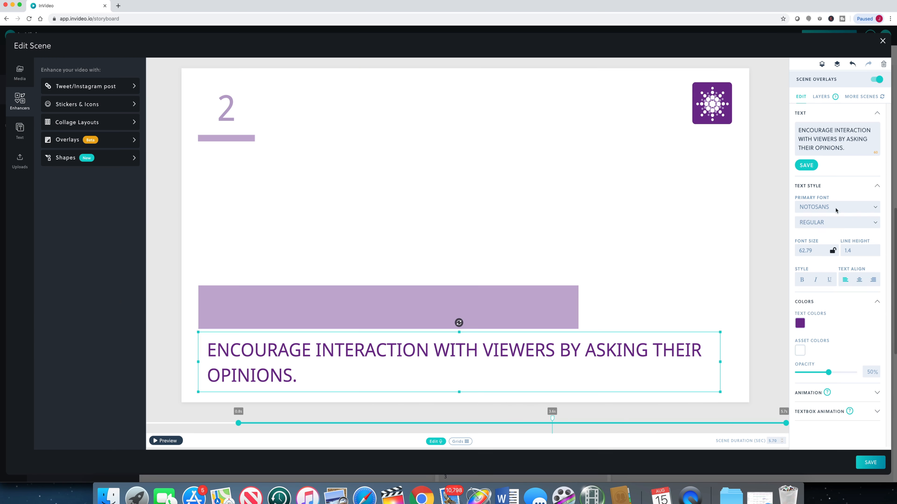
pyautogui.click(849, 191)
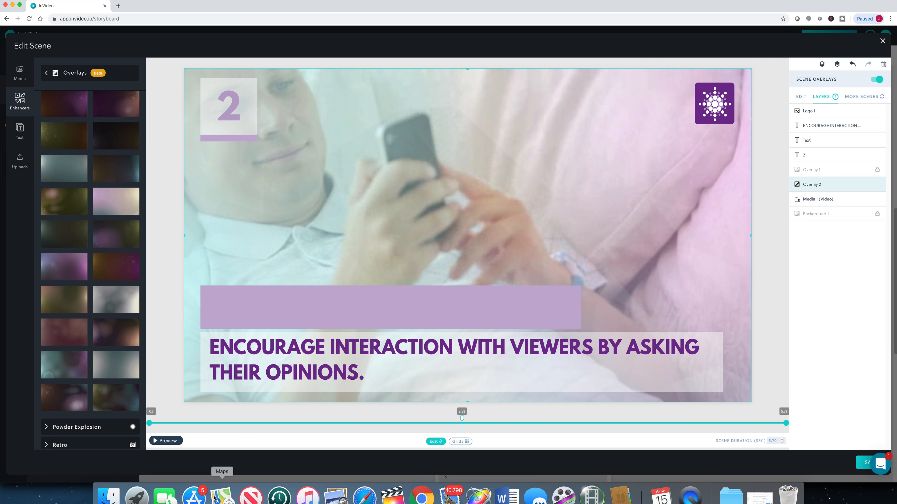
pyautogui.click(166, 441)
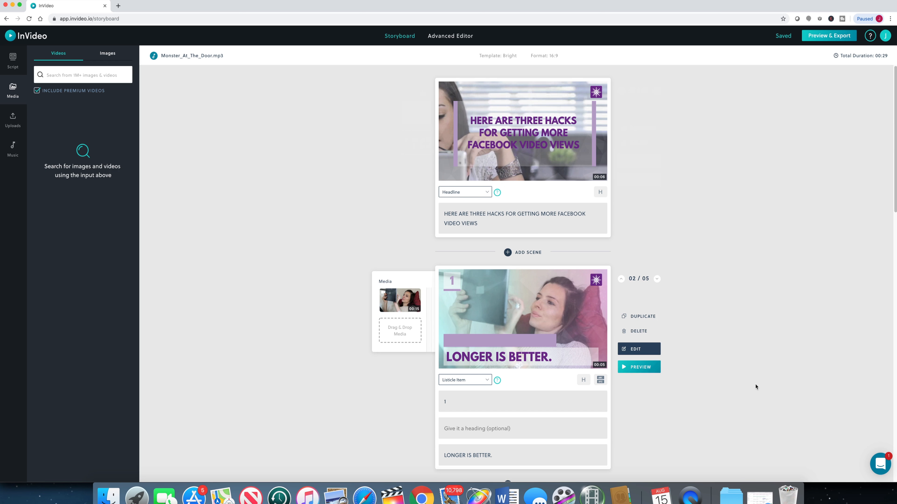
# Step: Switch to the Advanced Editor and apply the Circle overlay transition between scenes 1 and 2
pyautogui.click(457, 38)
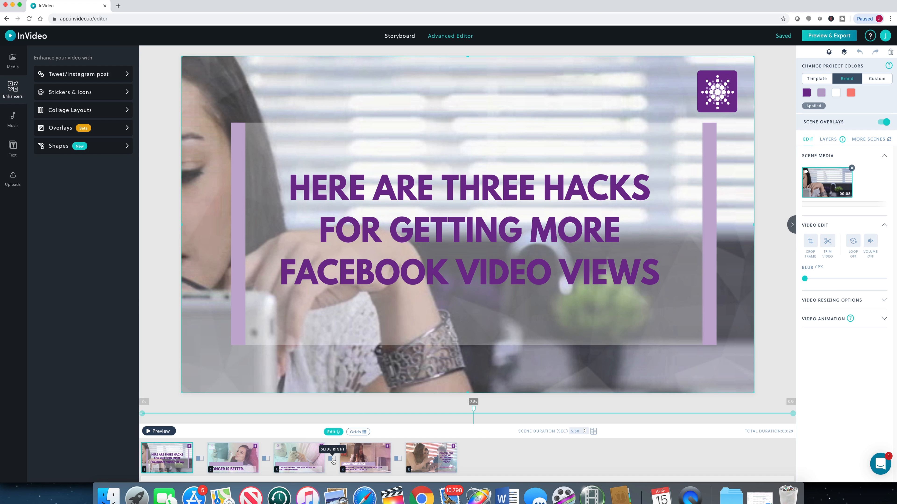
pyautogui.click(200, 459)
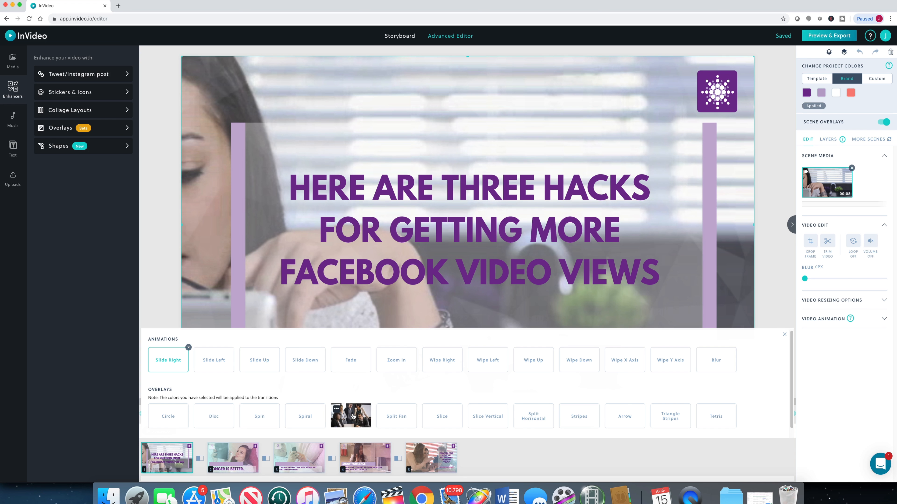
pyautogui.click(200, 460)
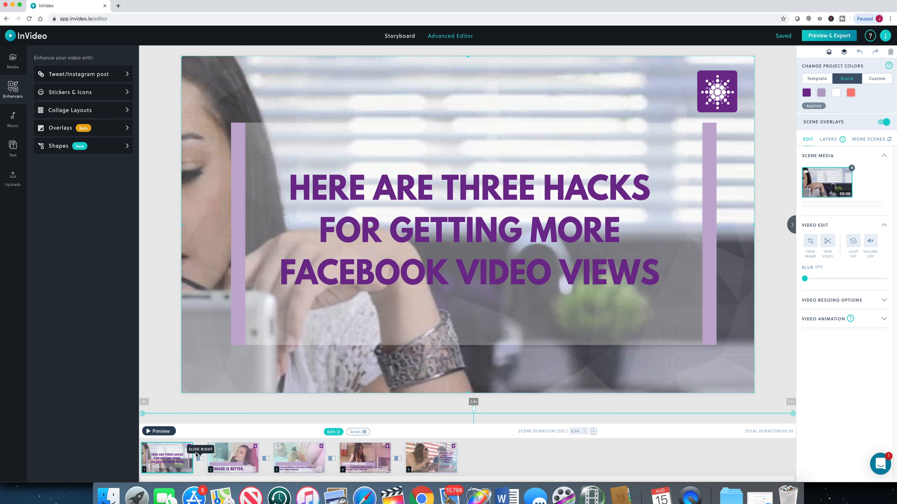
pyautogui.click(199, 459)
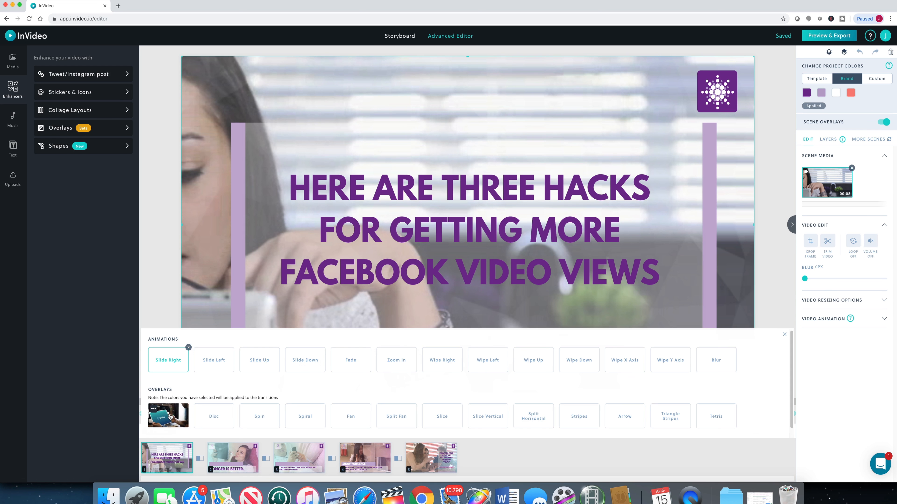
pyautogui.click(169, 417)
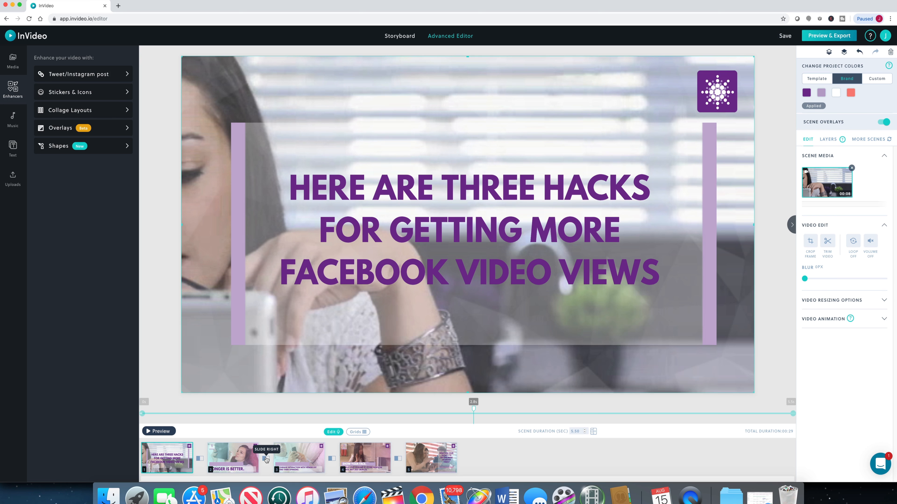
# Step: Apply the Fan transition between scenes 2 and 3 and the Arrow transition between scenes 3 and 4
pyautogui.click(266, 458)
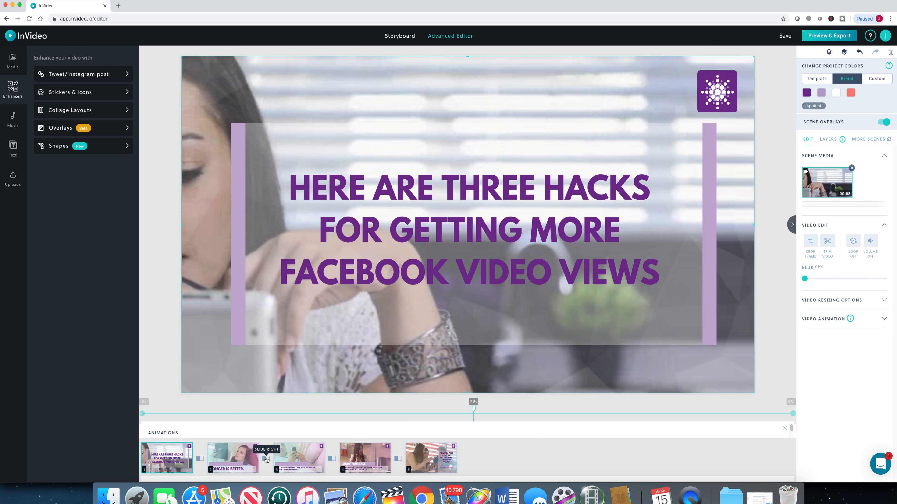
pyautogui.click(349, 419)
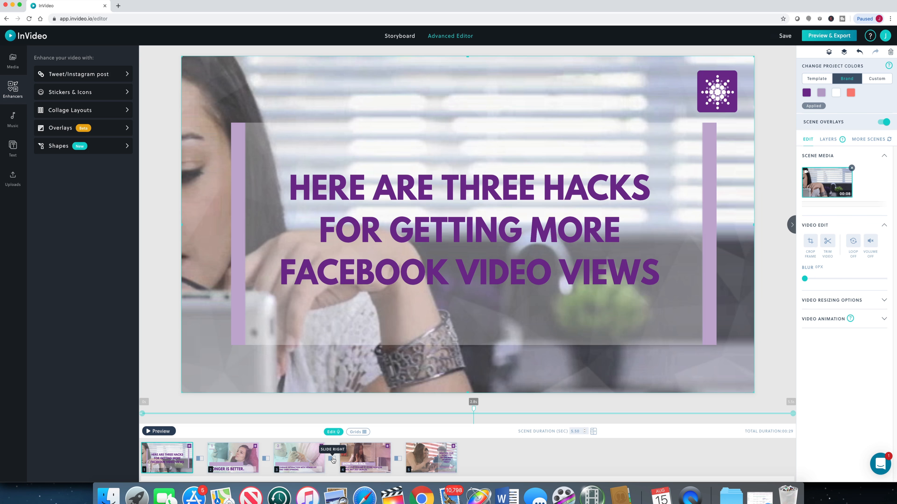
pyautogui.click(332, 459)
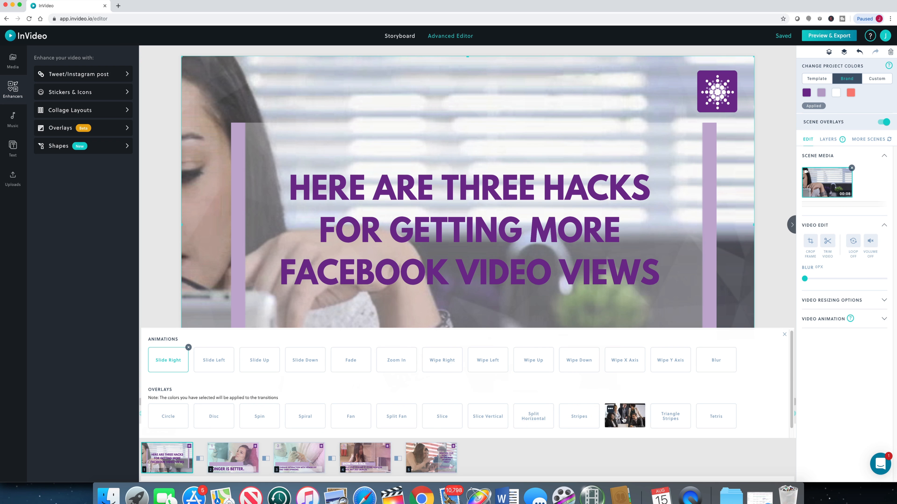
pyautogui.click(624, 420)
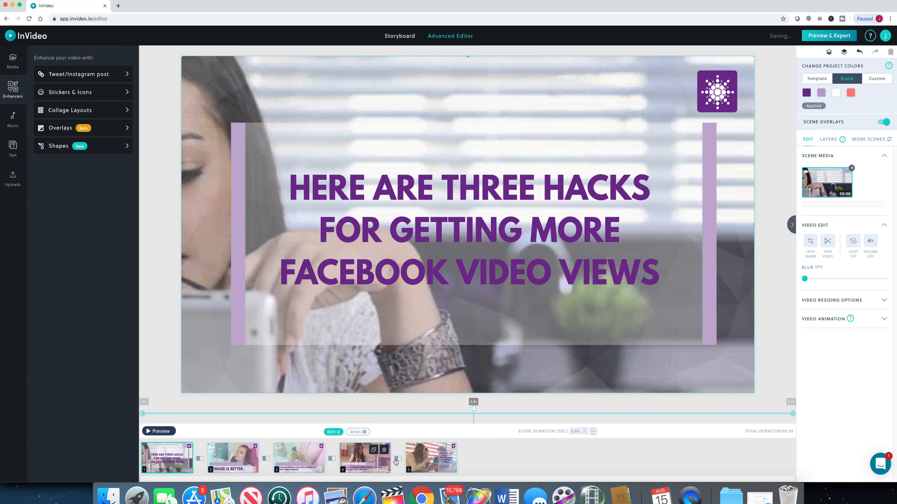
# Step: Apply the Slide Left transition between scenes 4 and 5, and review the transition options between scenes 1 and 2
pyautogui.click(398, 459)
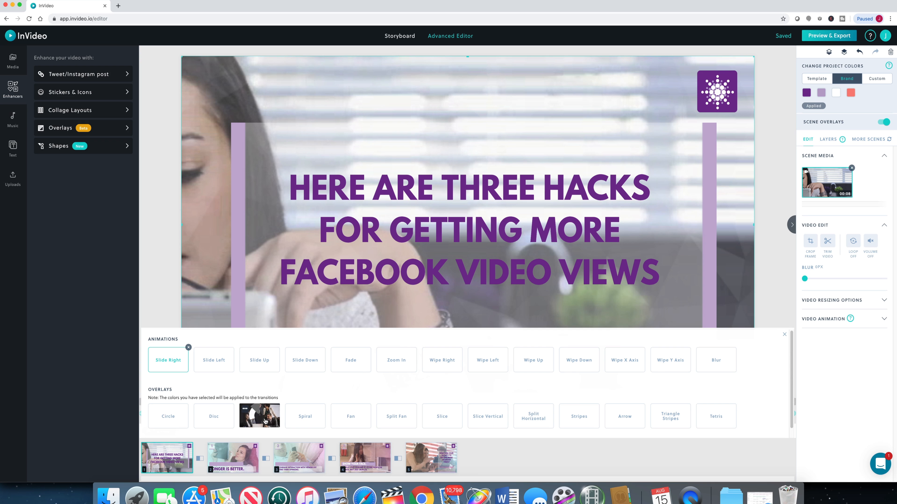
pyautogui.click(217, 364)
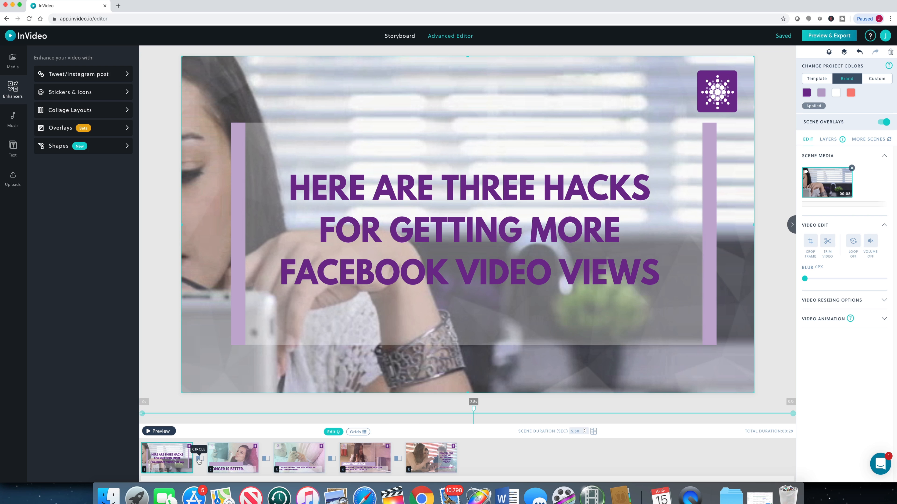
pyautogui.click(199, 459)
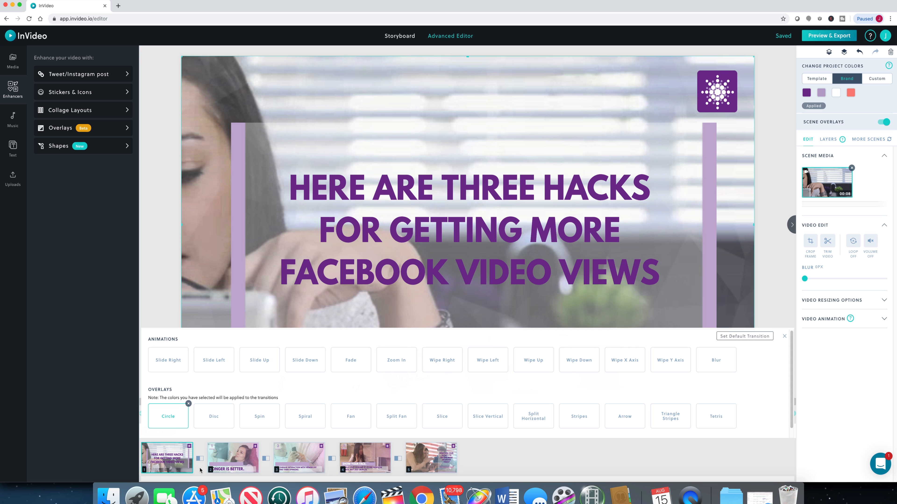
pyautogui.click(200, 460)
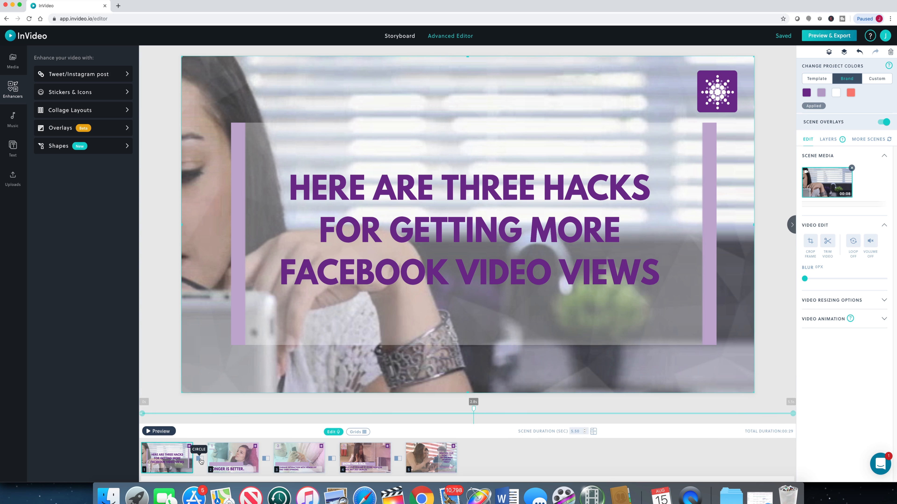
# Step: Compare the Template, Brand and Custom project colors, look at the custom color picker, and return to the Brand palette
pyautogui.click(814, 79)
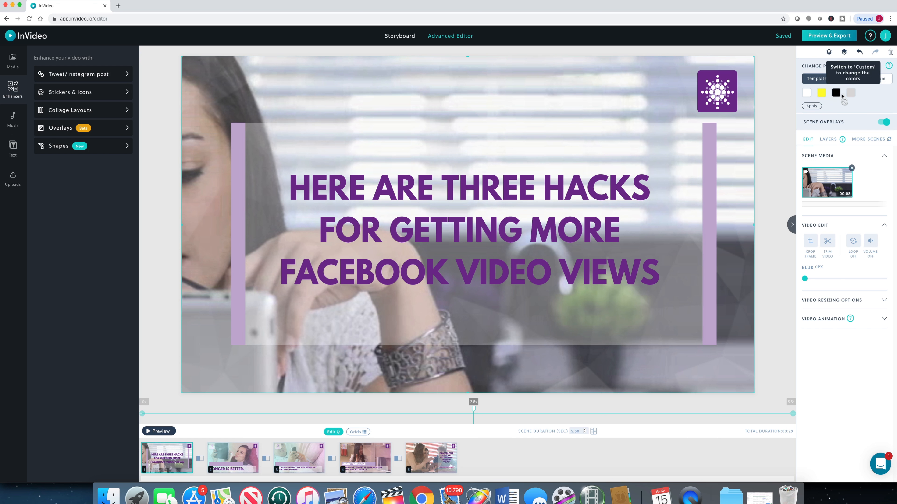
pyautogui.click(867, 78)
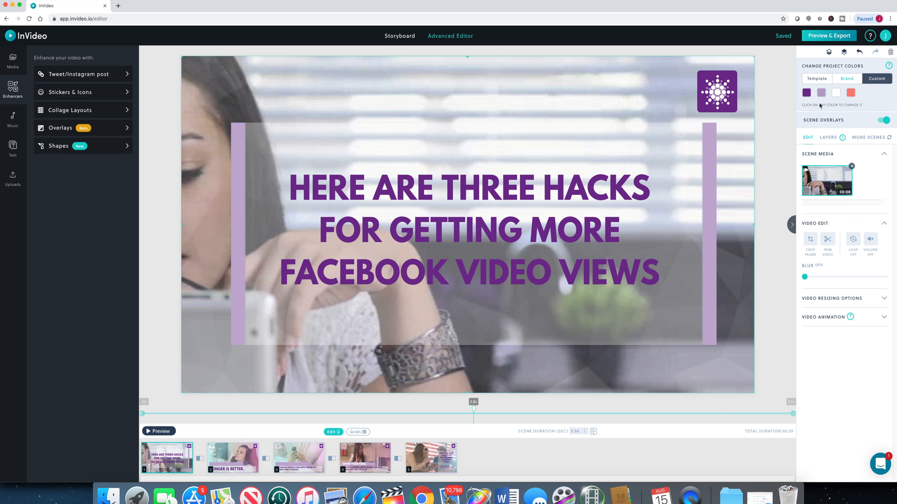
pyautogui.click(842, 80)
pyautogui.click(873, 81)
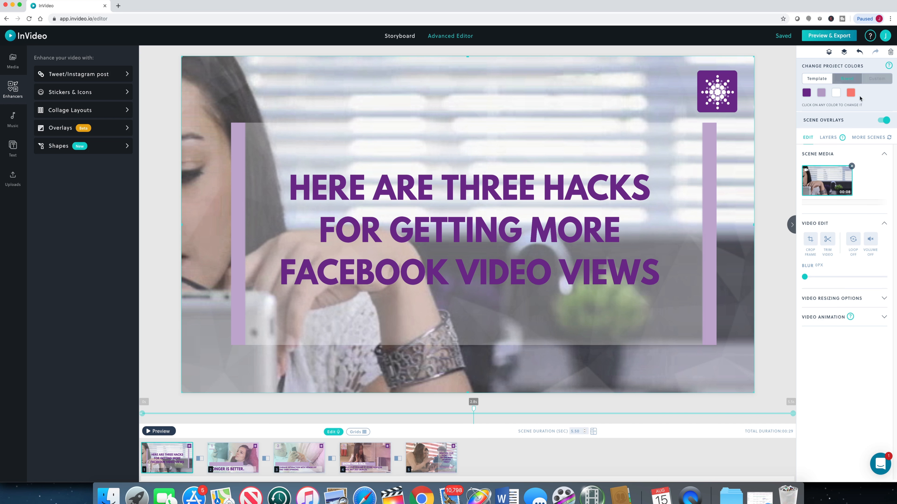
pyautogui.click(806, 93)
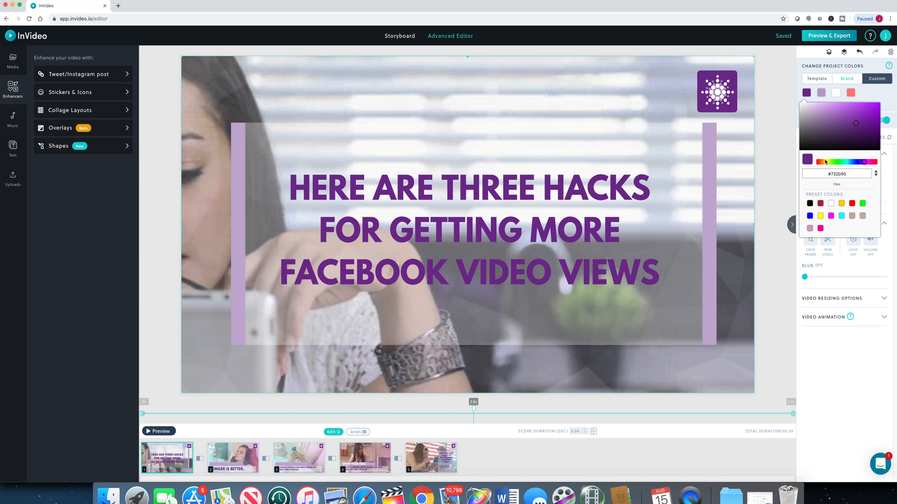
pyautogui.click(874, 95)
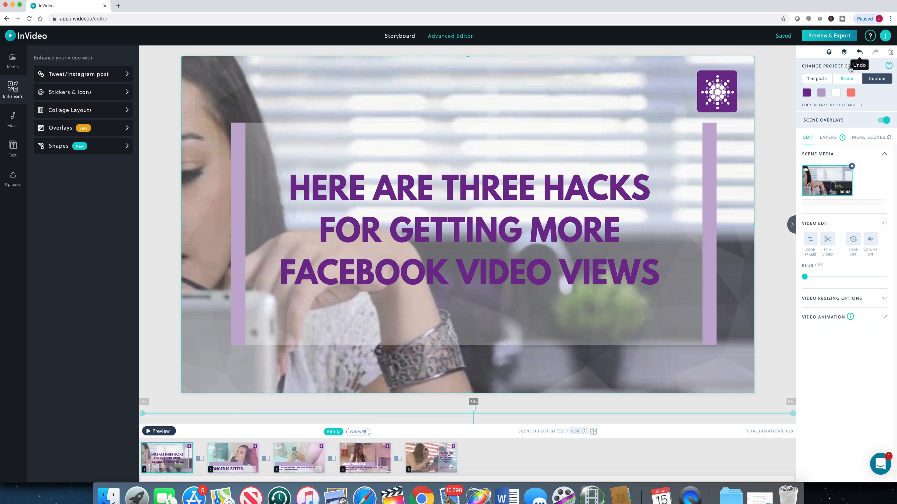
pyautogui.click(847, 79)
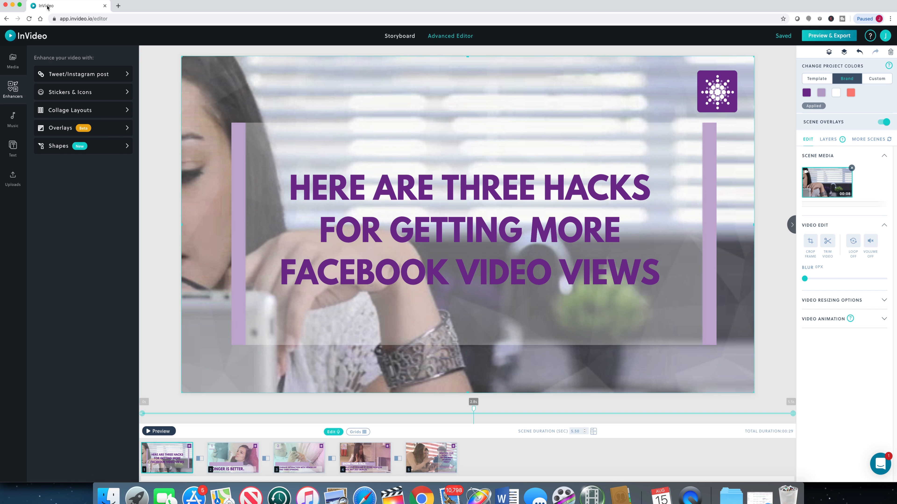
# Step: Open the music collection and filter the tracks to the Bright category
pyautogui.click(10, 121)
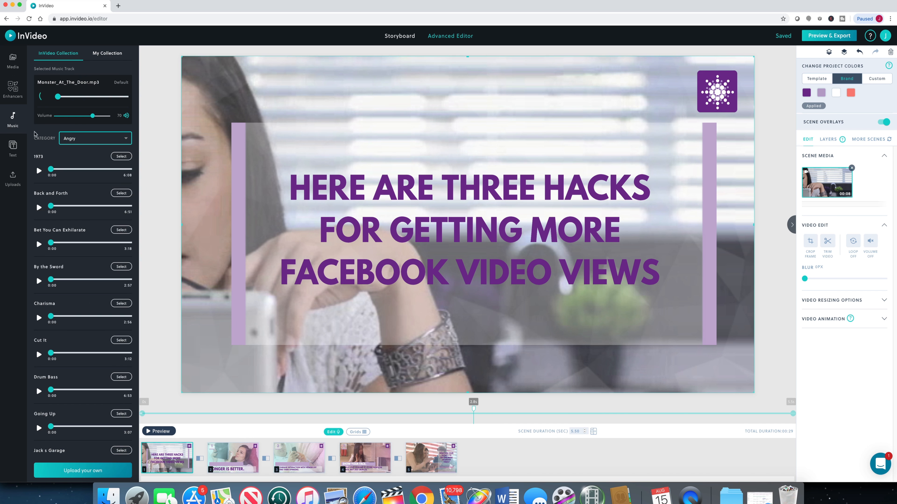
pyautogui.click(117, 142)
pyautogui.scroll(-5, 117, 167)
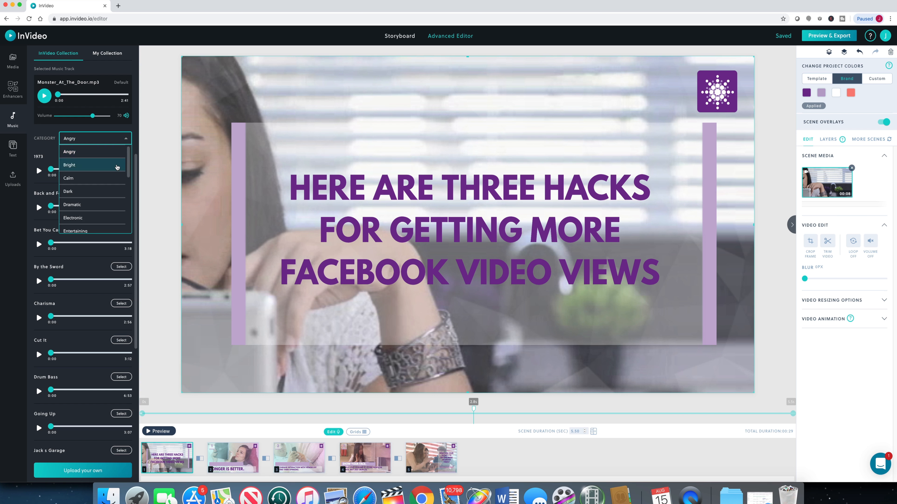
pyautogui.scroll(5, 113, 192)
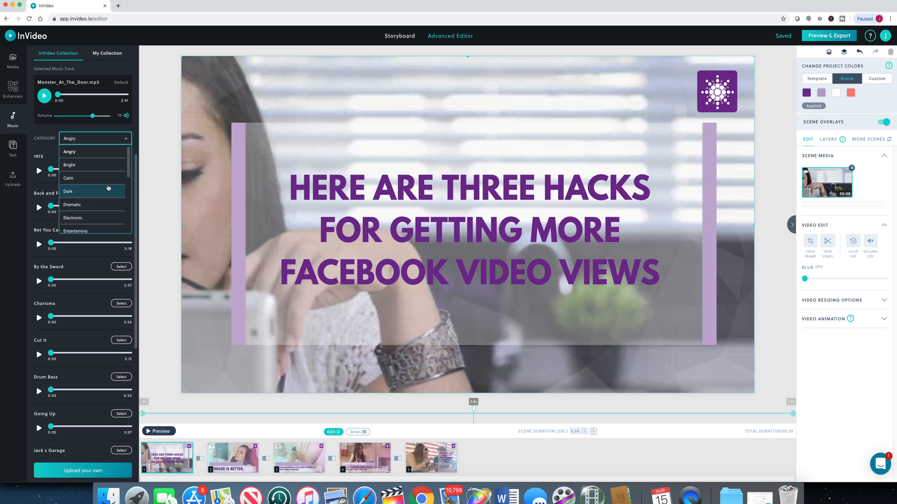
pyautogui.click(103, 168)
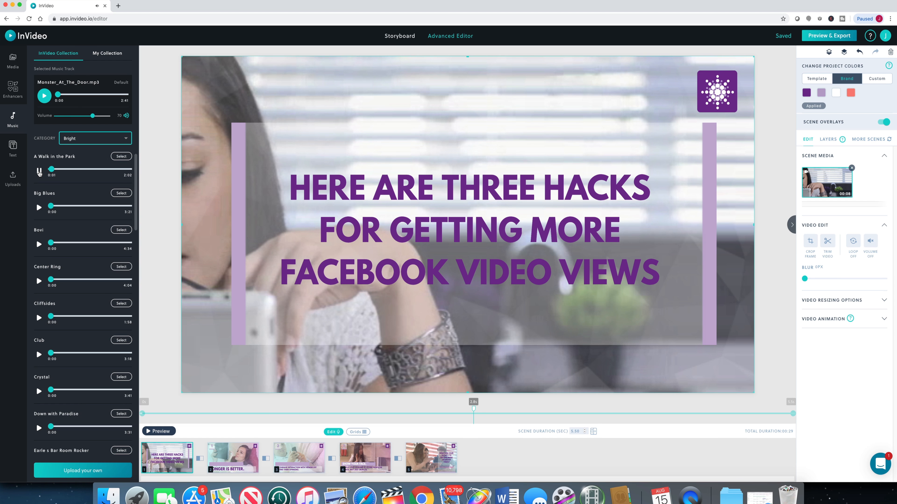
# Step: Listen to samples of the Bright tracks from A Walk in the Park to Club, and browse the rest of the list
pyautogui.click(39, 172)
pyautogui.click(39, 208)
pyautogui.click(40, 246)
pyautogui.scroll(-1, 70, 271)
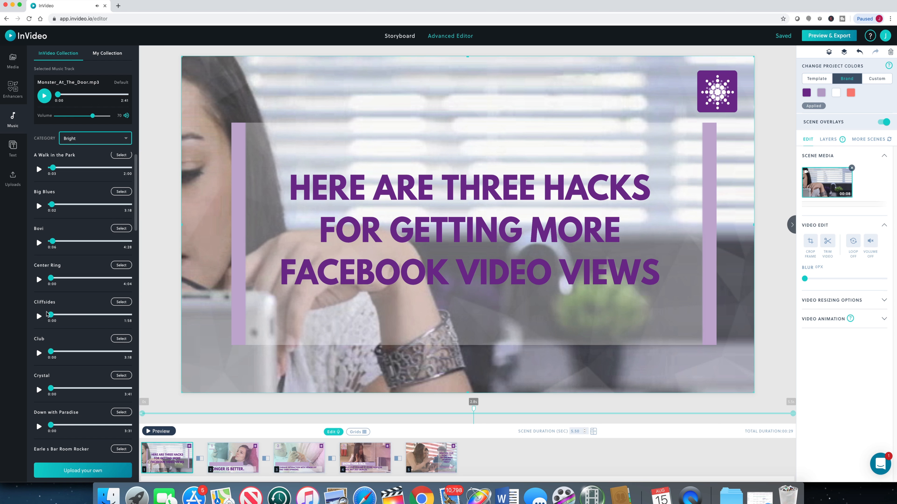
pyautogui.click(39, 280)
pyautogui.click(39, 316)
pyautogui.click(39, 354)
pyautogui.moveTo(136, 203); pyautogui.dragTo(136, 357)
pyautogui.scroll(-5, 136, 357)
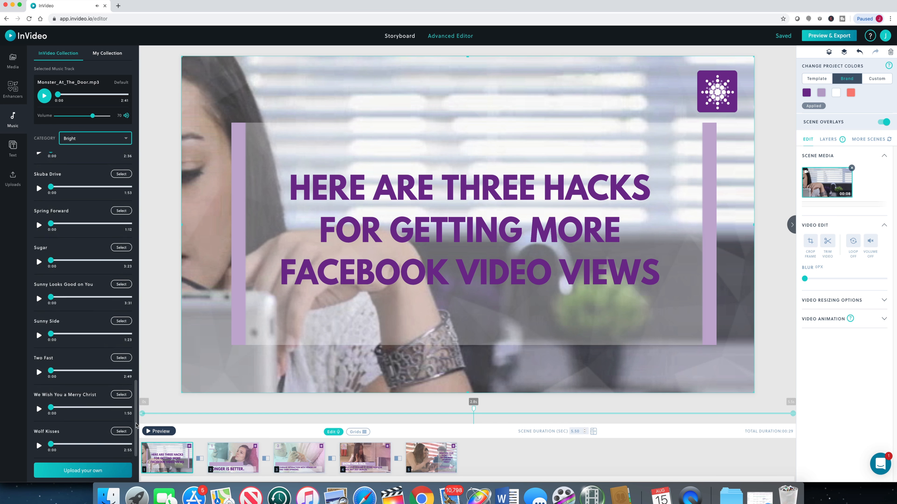
# Step: Select Bovi as the video's music track and set its volume to 29
pyautogui.moveTo(132, 316); pyautogui.dragTo(141, 171)
pyautogui.click(113, 230)
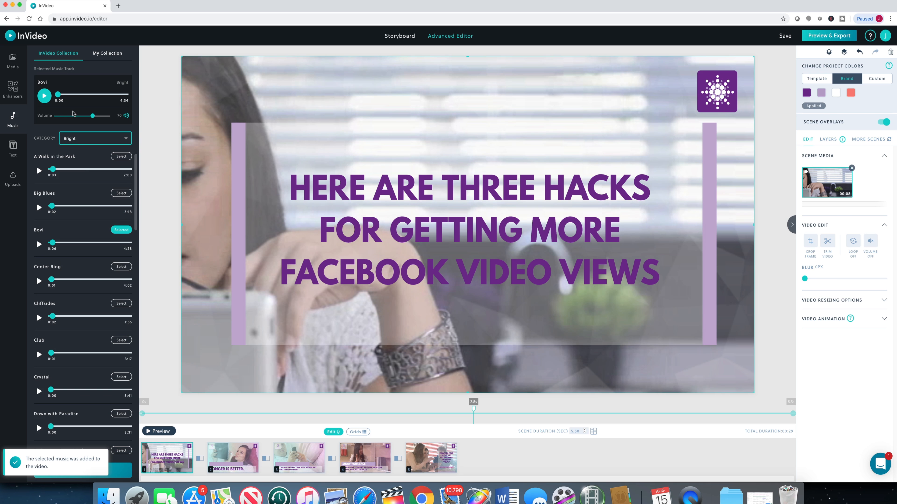
pyautogui.moveTo(93, 116); pyautogui.dragTo(71, 118)
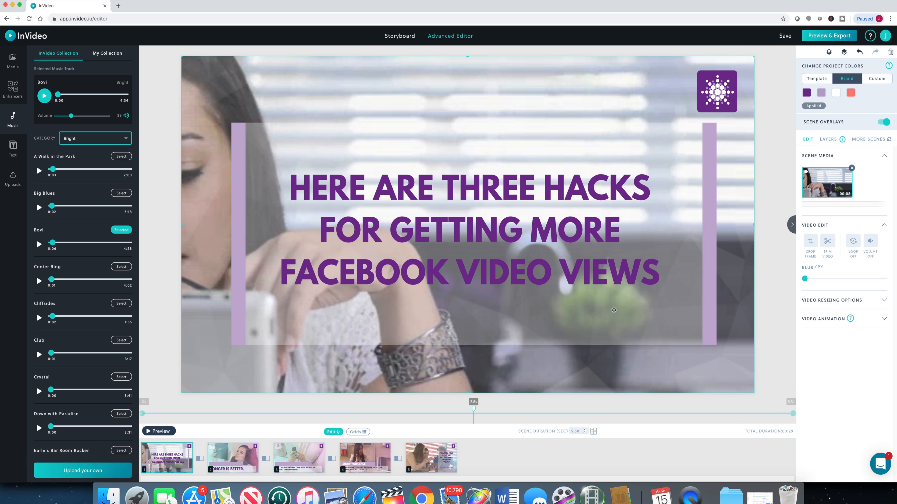
# Step: Set the background music under the first scene's voice-over to 15% and open the video's preview and export
pyautogui.click(332, 432)
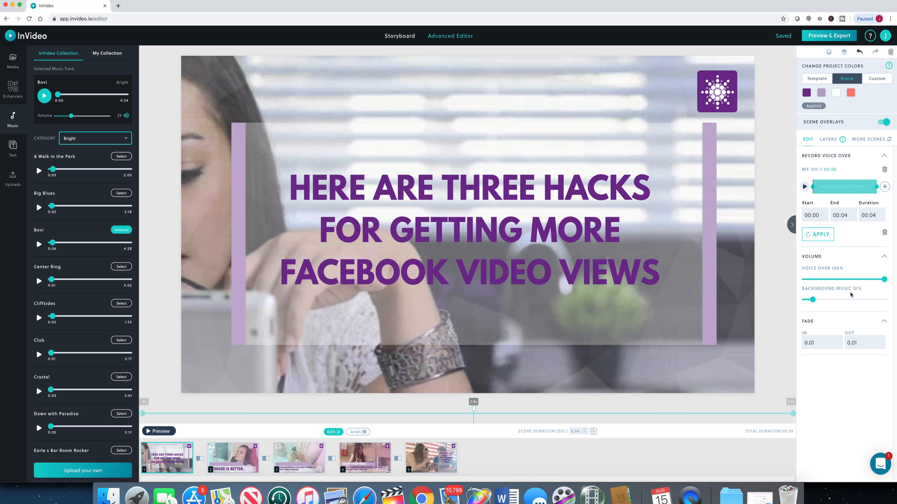
pyautogui.moveTo(816, 303); pyautogui.dragTo(819, 304)
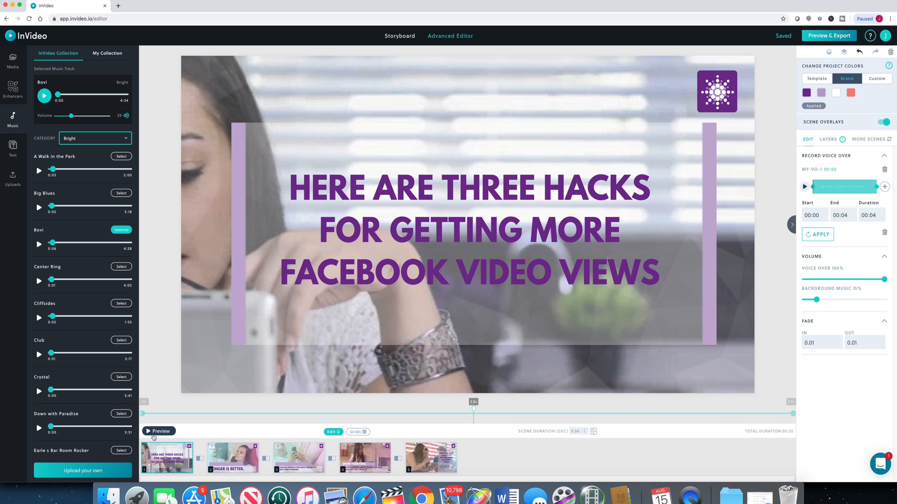
pyautogui.click(820, 40)
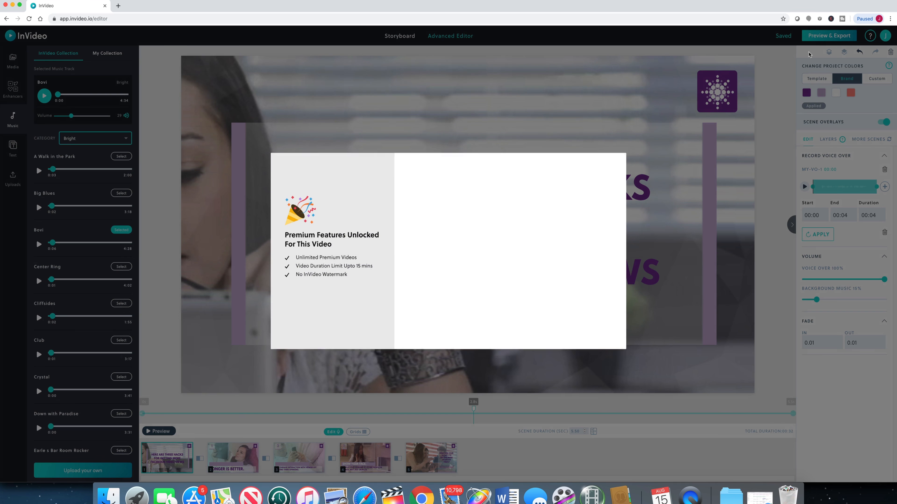